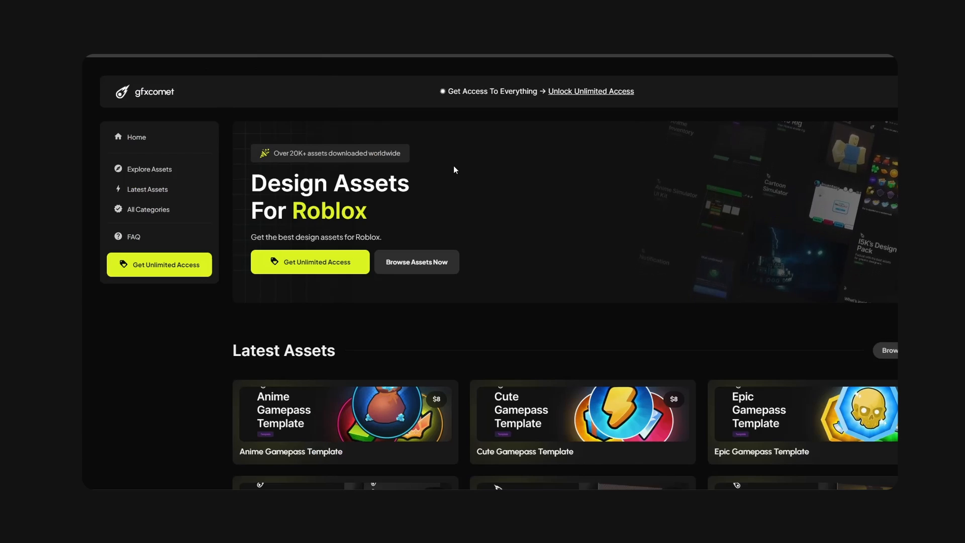
Step: Browse the gfxcomet asset catalogue, open the Unlimited Access offer and examine the contents of its bundle
scroll(454, 169, down, 4)
scroll(420, 274, down, 3)
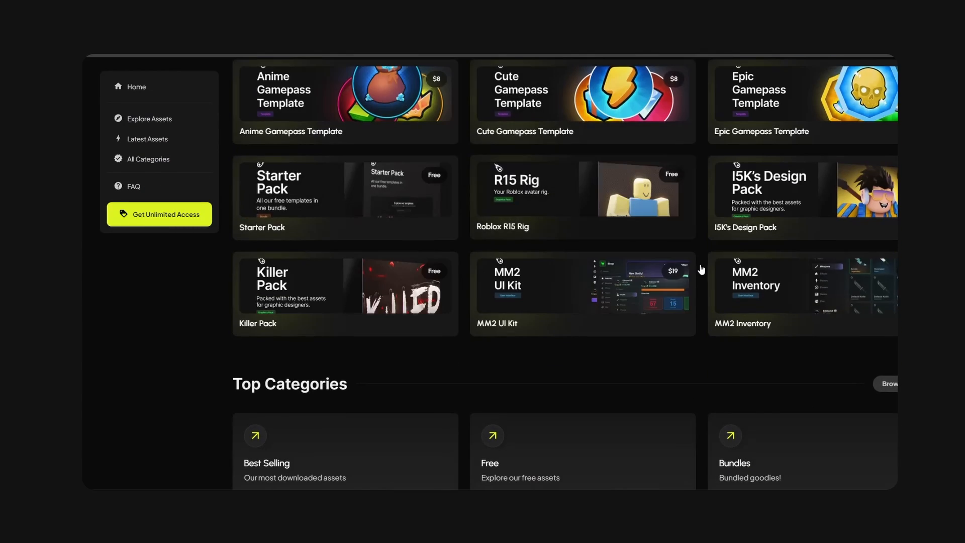
scroll(129, 157, up, 2)
scroll(153, 142, down, 1)
click(158, 121)
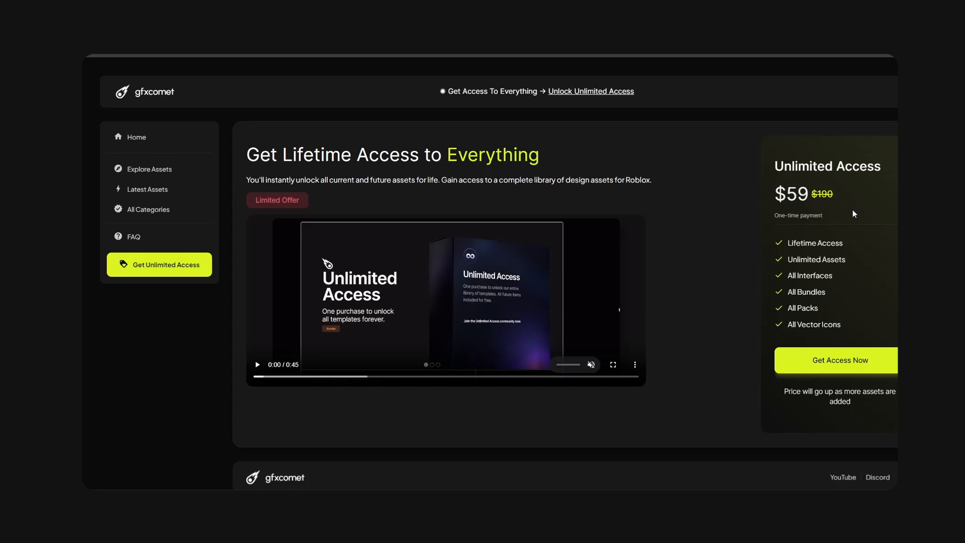
click(840, 358)
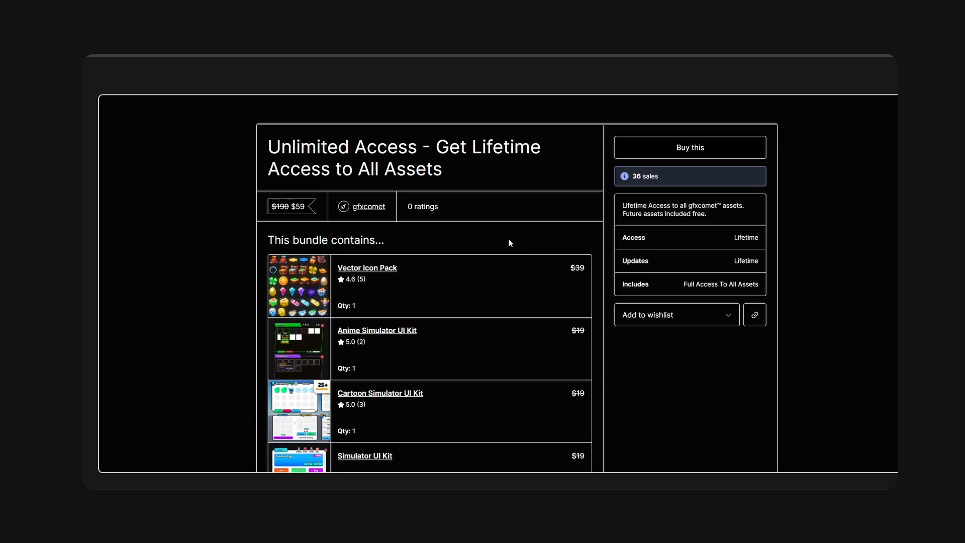
scroll(716, 254, down, 15)
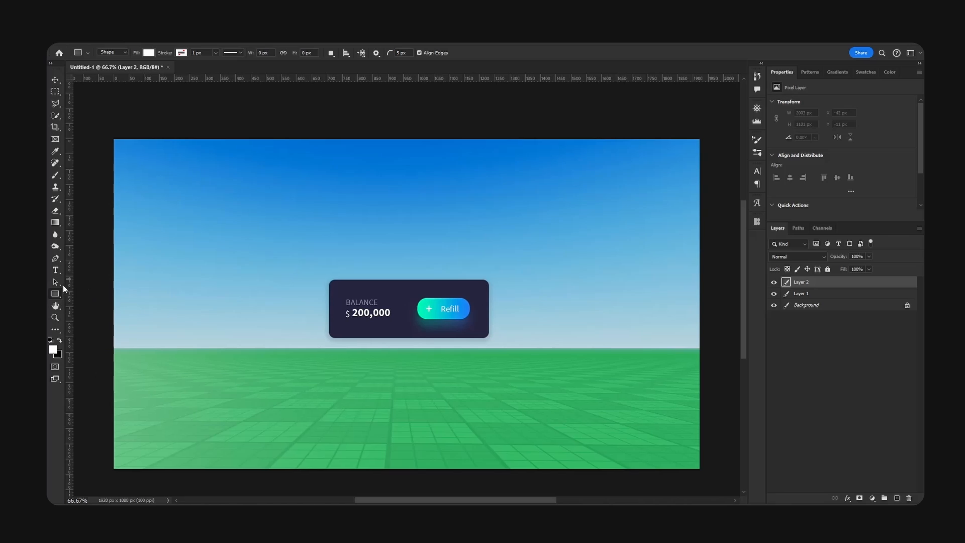
Step: Draw a rectangle about 524 × 191 px with a 15 px corner radius over the reference balance card
click(402, 53)
drag(331, 280, 489, 337)
key(v)
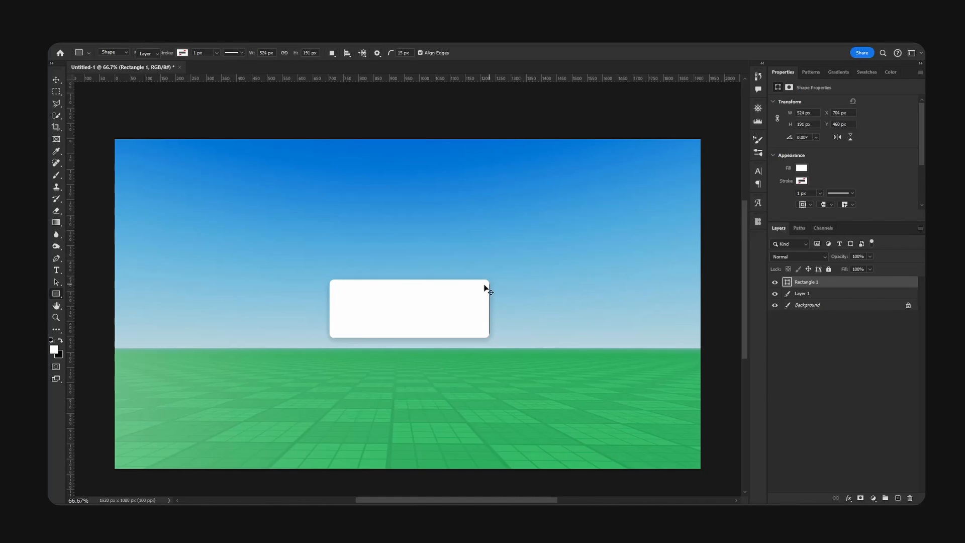
Step: Centre the rectangle on the canvas and move it straight up, clear of the reference card
click(100, 53)
click(256, 53)
click(315, 53)
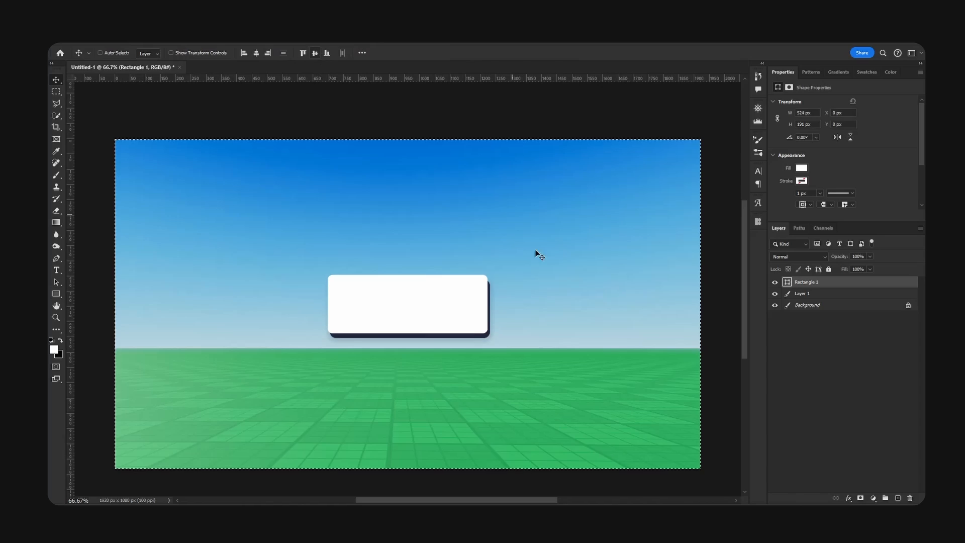
drag(530, 314, 526, 226)
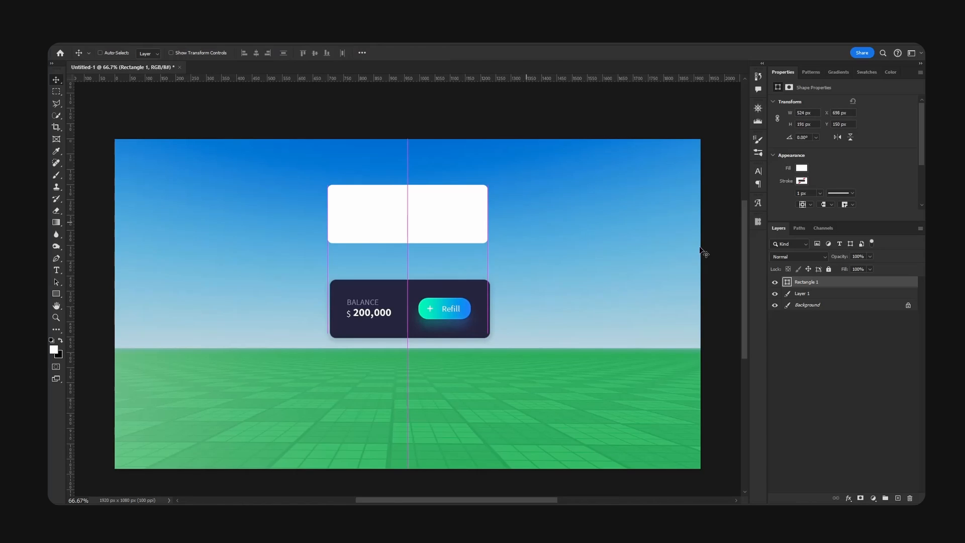
Step: Fill the rectangle with dark navy #25253f sampled from the reference card
double_click(788, 282)
click(353, 282)
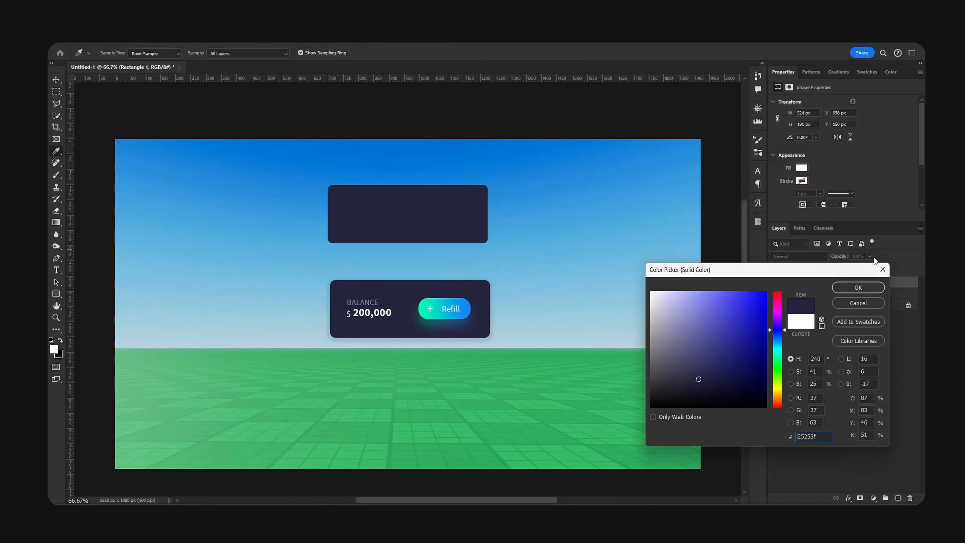
click(858, 287)
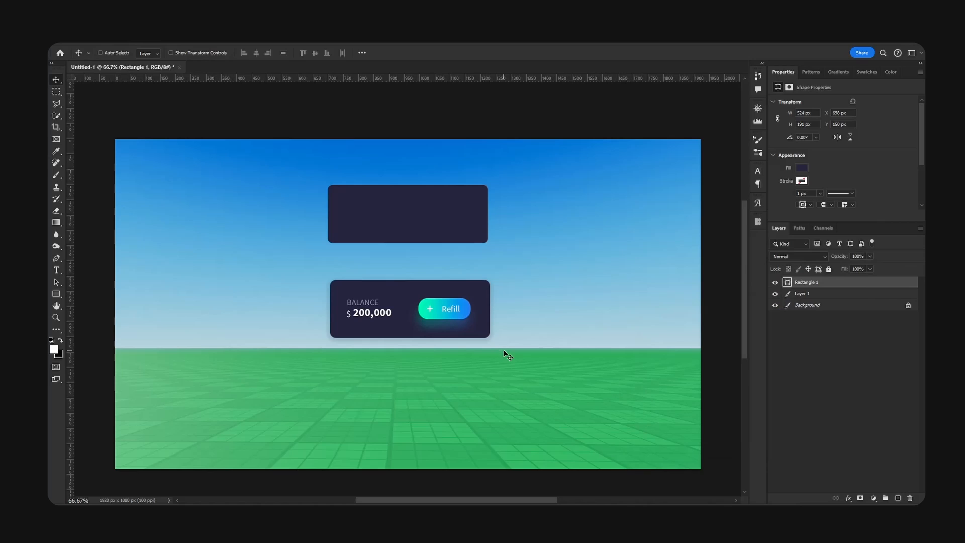
Step: Add the text "BALANCE" in Inter Medium on the new card
key(t)
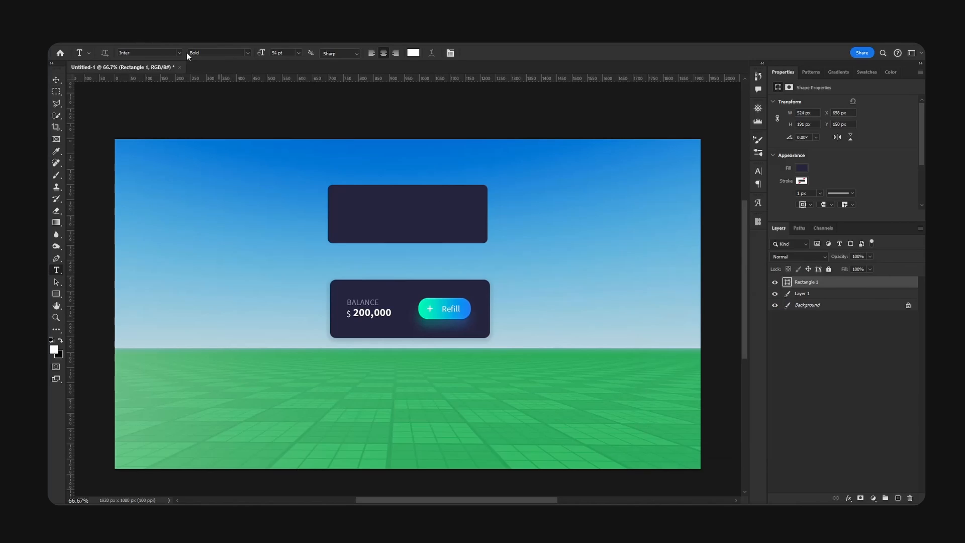
click(247, 53)
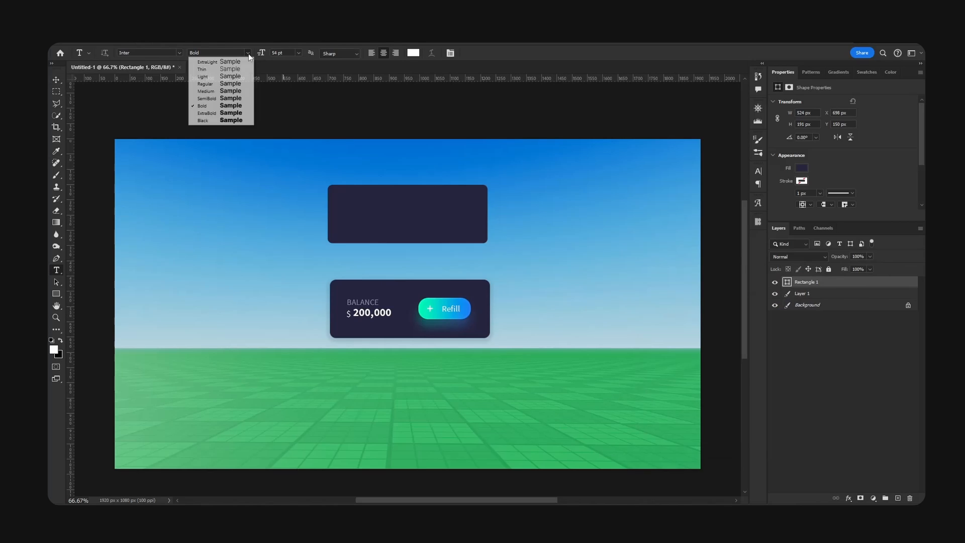
click(209, 90)
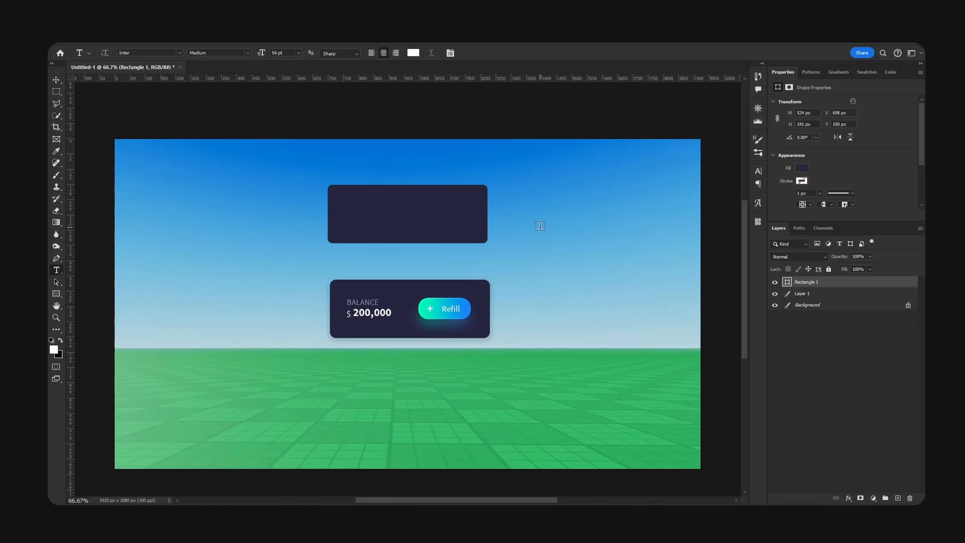
click(369, 209)
text(BALANCE)
key(ctrl+a)
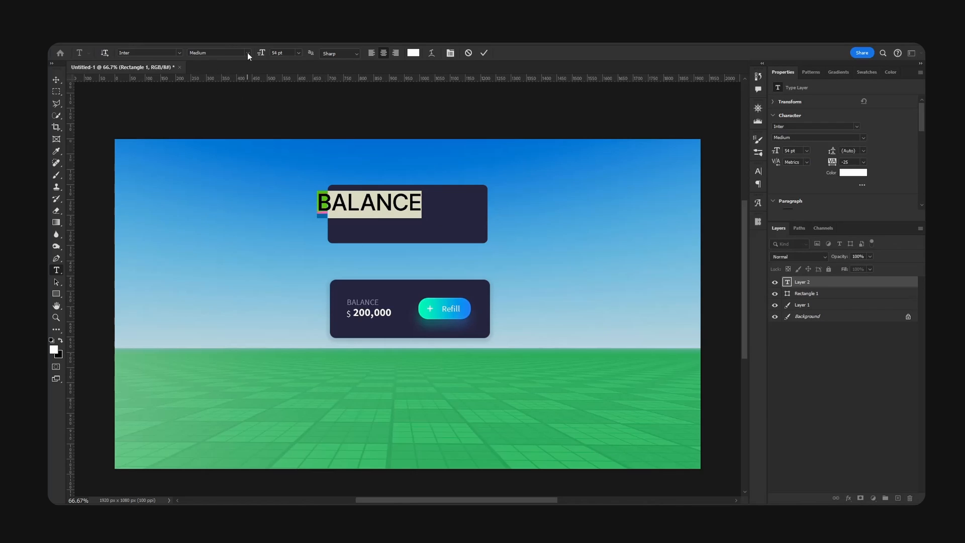
key(ctrl+Return)
Step: Scale the BALANCE text down to about 19 pt and place it within the new card's upper half
key(v)
mouse_move(400, 203)
mouse_down()
mouse_move(416, 206)
mouse_move(428, 193)
mouse_move(405, 199)
mouse_up()
key(ctrl+t)
key(Return)
Step: Set the BALANCE text to 18 pt and move it near the new card's upper-left corner
key(t)
click(375, 206)
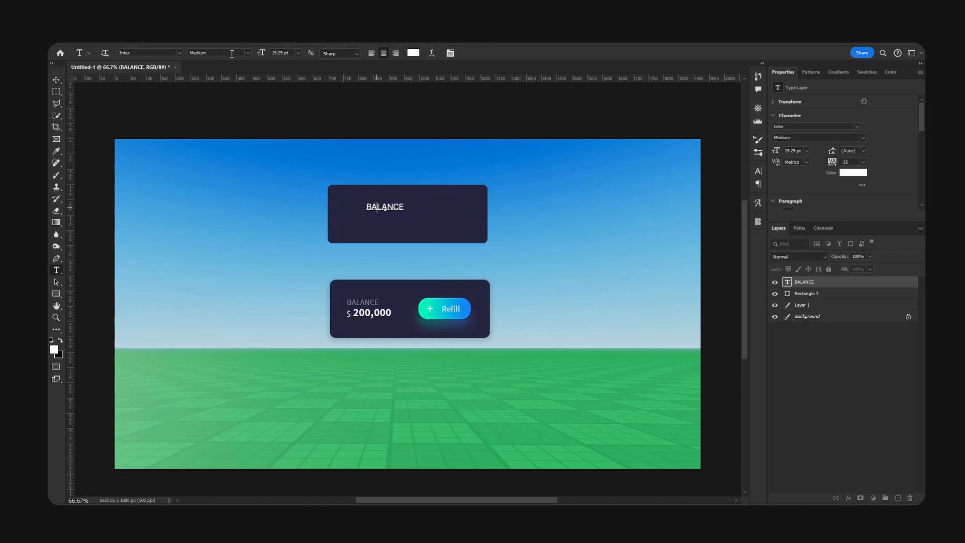
key(ctrl+a)
click(291, 53)
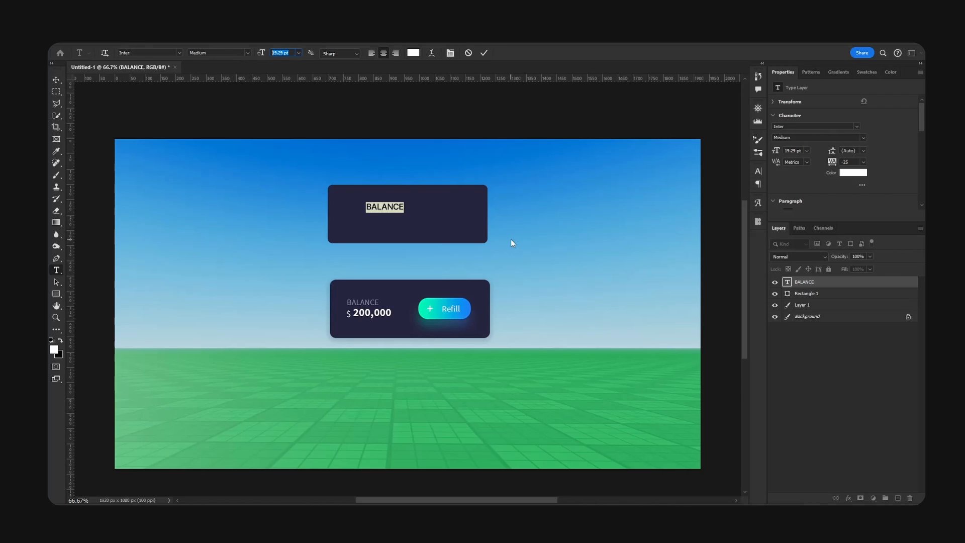
text(18)
key(Return)
click(57, 80)
drag(438, 204, 416, 208)
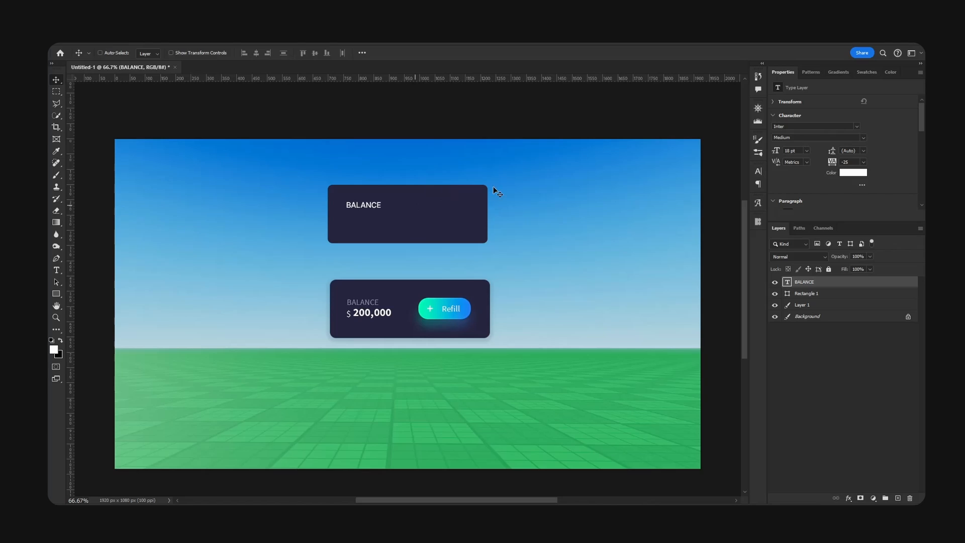
Step: Recolour the BALANCE text to muted lavender #aaaad1
key(ctrl)
key(ctrl+plus)
drag(470, 179, 497, 258)
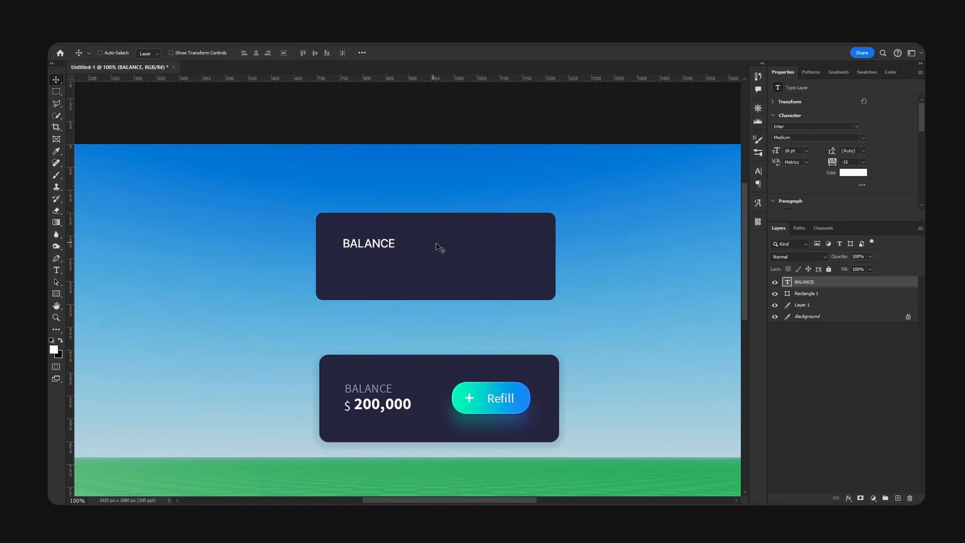
double_click(380, 240)
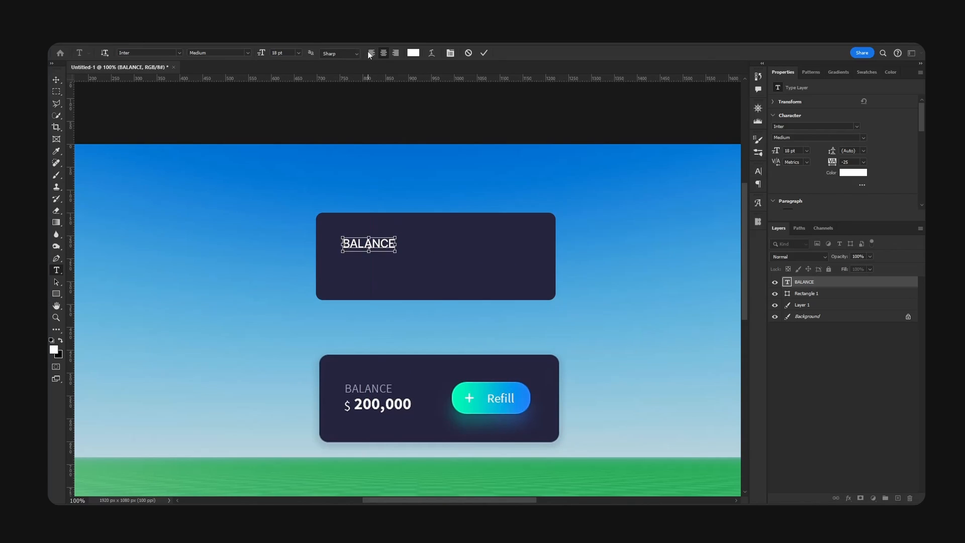
click(57, 80)
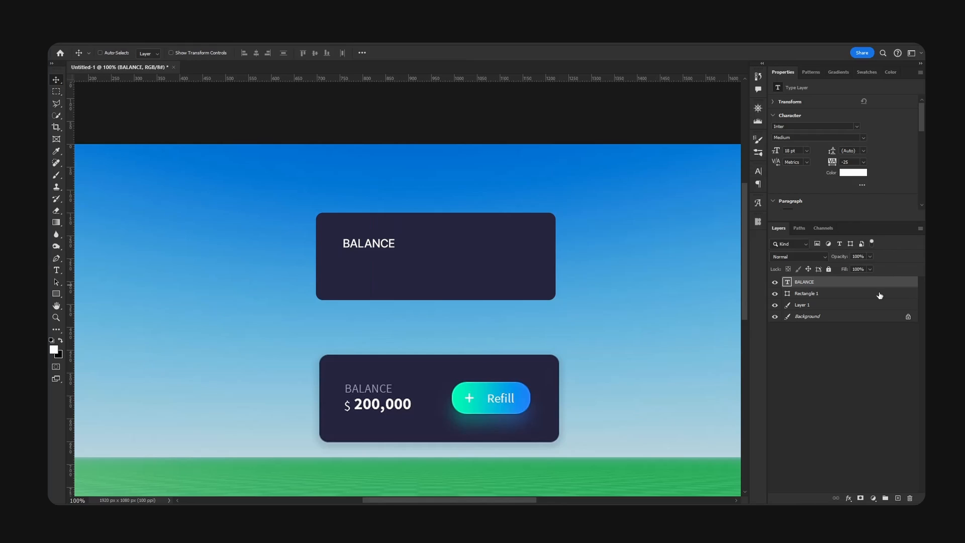
key(t)
click(362, 243)
key(ctrl+a)
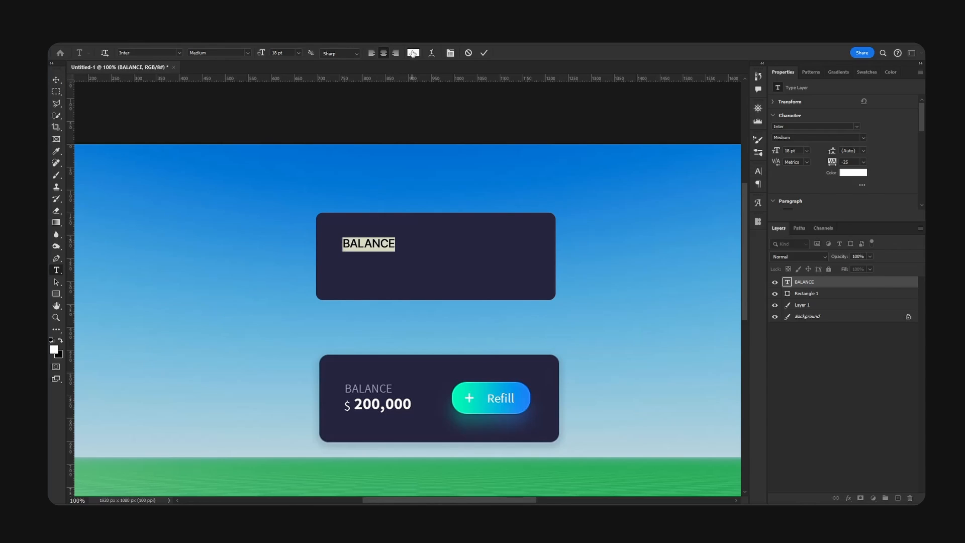
click(413, 53)
click(449, 264)
mouse_move(681, 360)
mouse_down()
mouse_move(663, 351)
mouse_move(691, 349)
mouse_move(684, 321)
mouse_move(677, 328)
mouse_move(686, 318)
mouse_move(673, 315)
mouse_up()
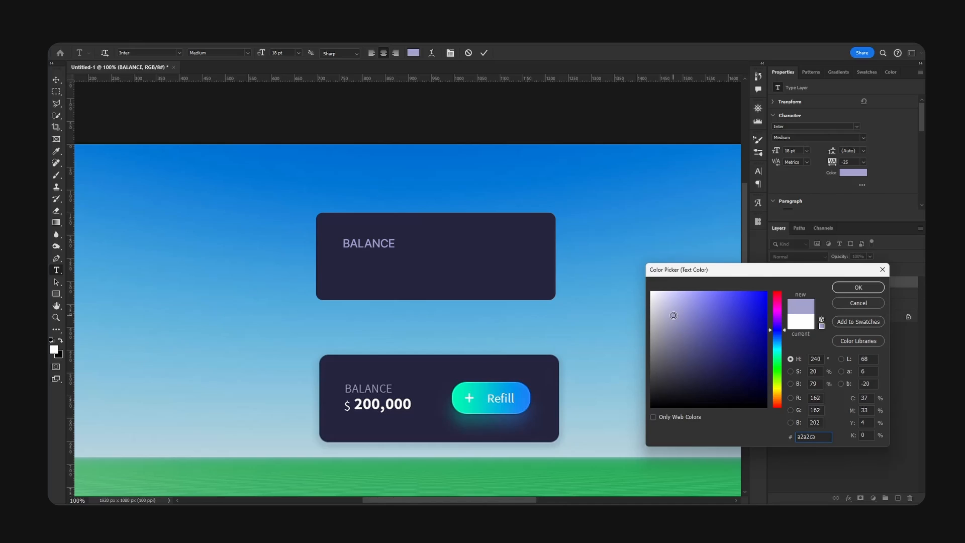
key(Return)
Step: Change the BALANCE text's font weight to Regular
click(248, 53)
click(221, 85)
click(56, 80)
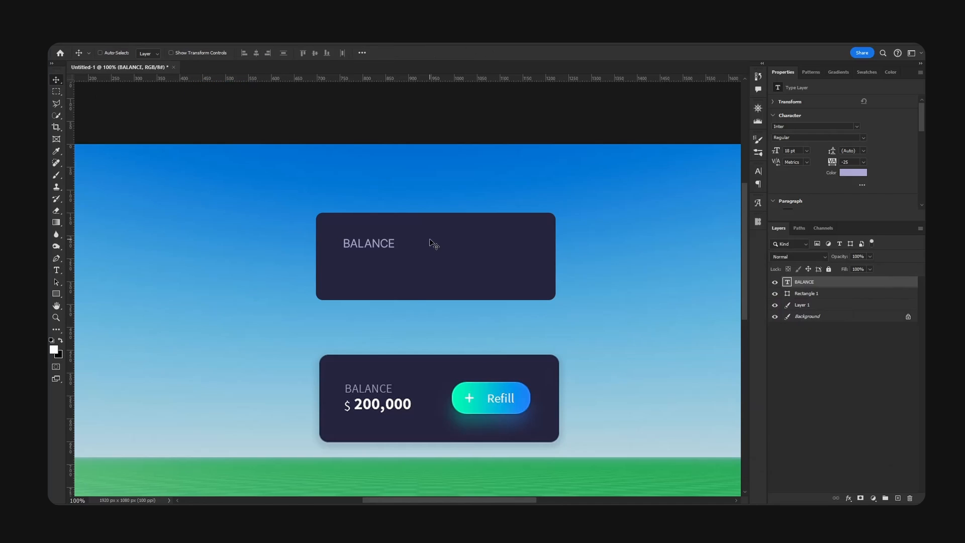
Step: Duplicate the BALANCE text just below the original and replace the copy's wording with "$200,000"
drag(394, 252, 395, 269)
key(t)
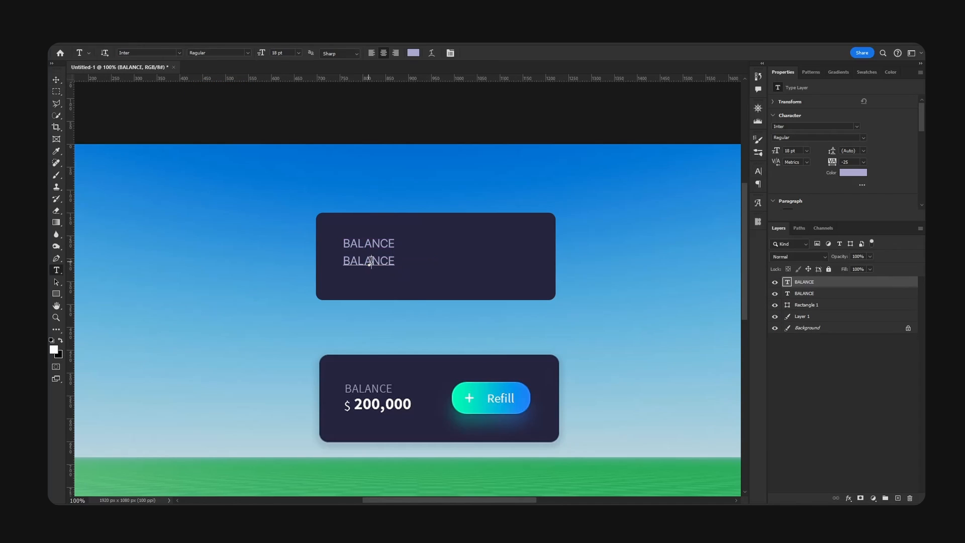
double_click(371, 261)
text($)
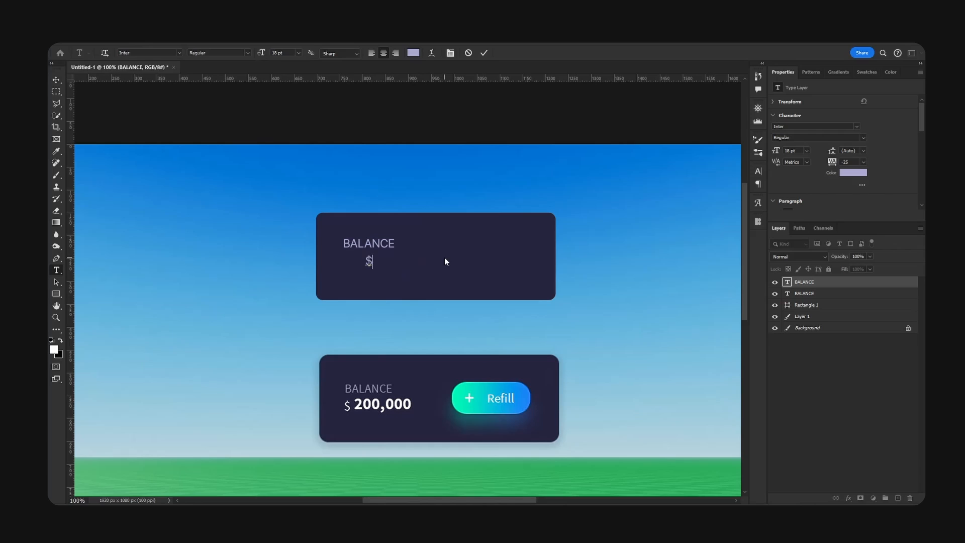
text(200,000)
Step: Left-align the $200,000 text and recolour it to a very pale, near-white lavender
key(ctrl+a)
click(372, 53)
click(413, 53)
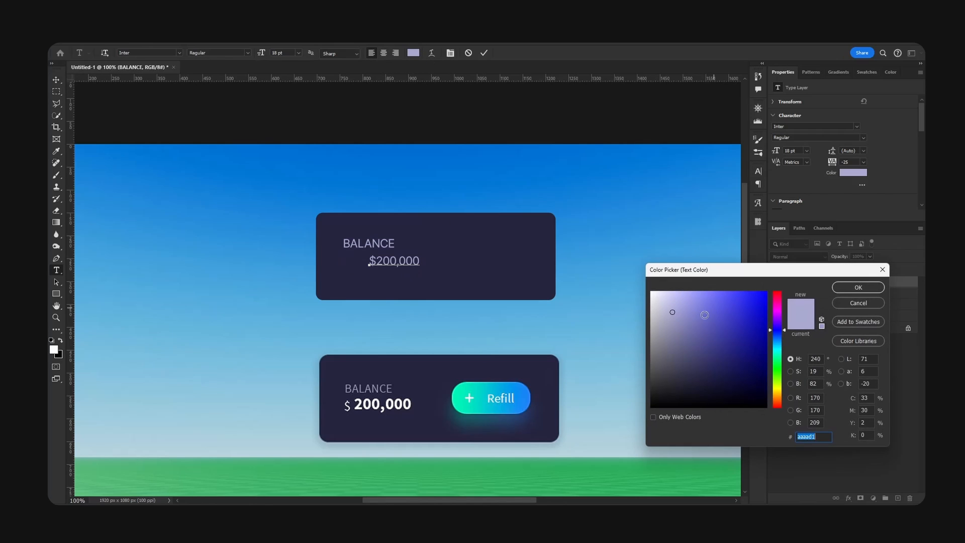
click(656, 295)
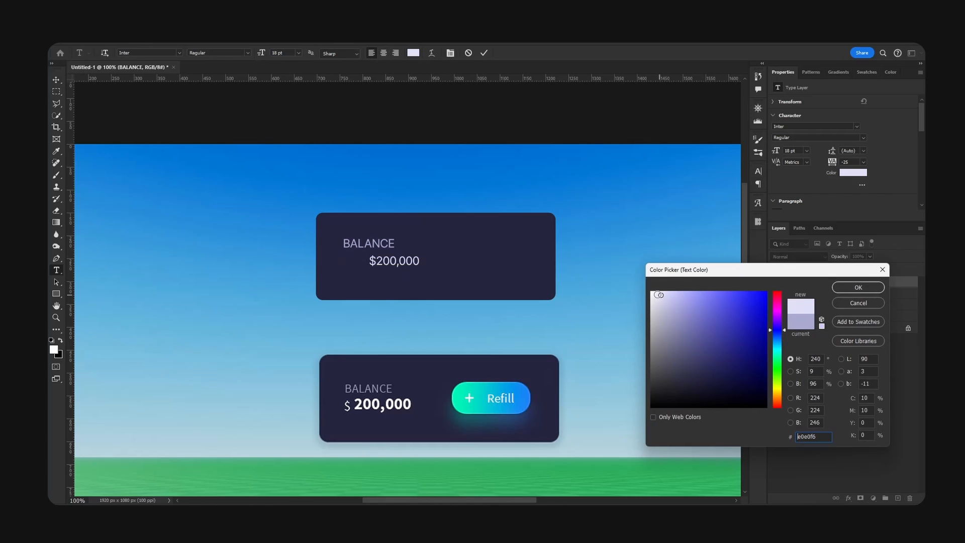
click(858, 287)
Step: Set the $200,000 text to Bold at 24 pt
click(247, 52)
click(221, 105)
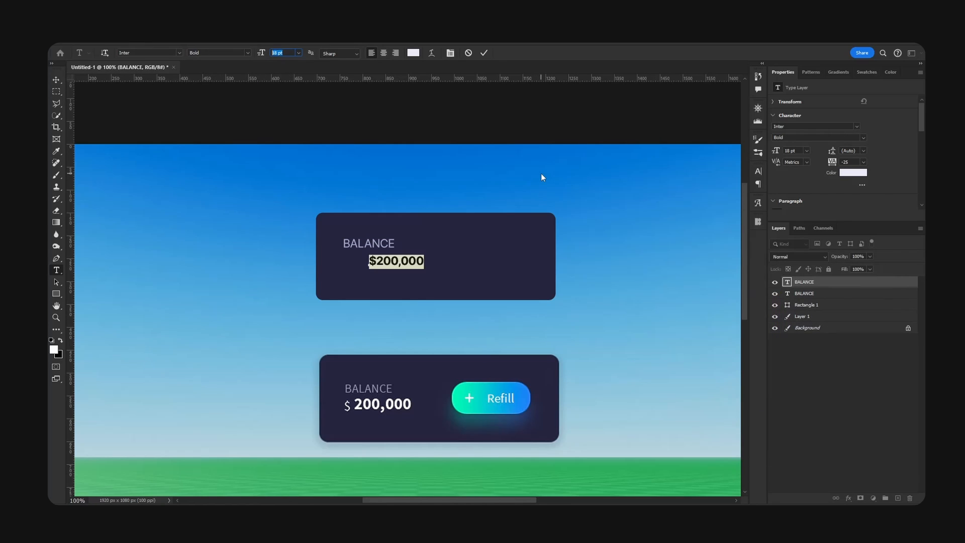
text(24)
key(Return)
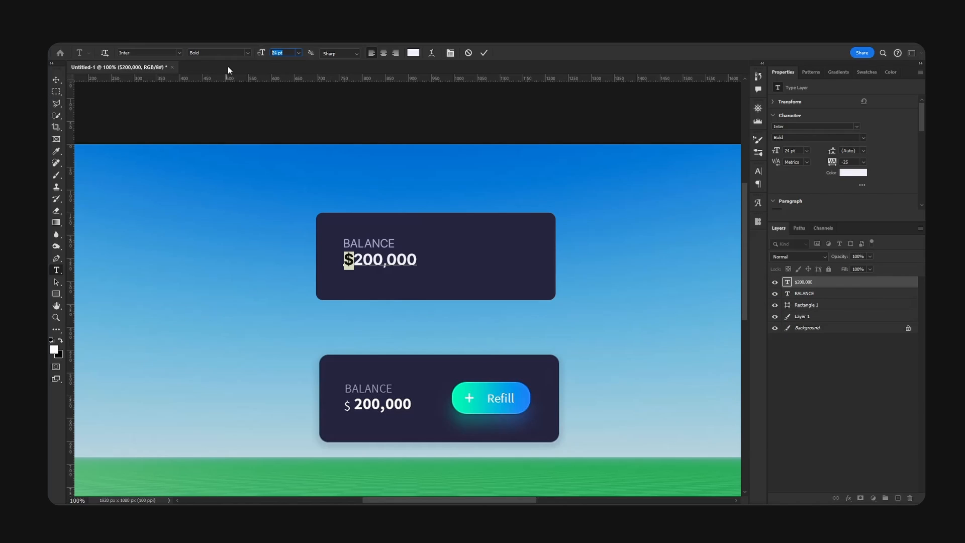
Step: Reduce only the dollar sign of the $200,000 text to 18 pt
text(20)
key(Return)
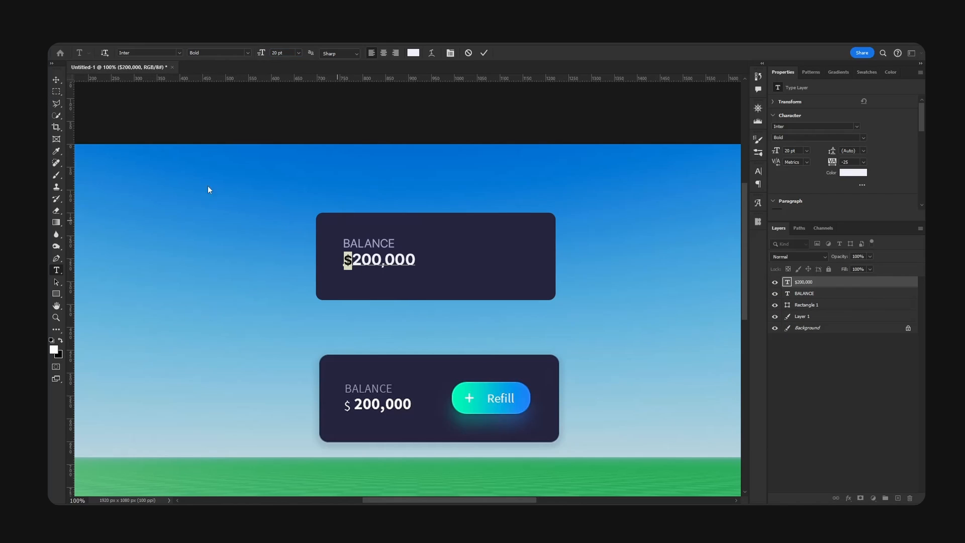
key(ctrl+Return)
key(t)
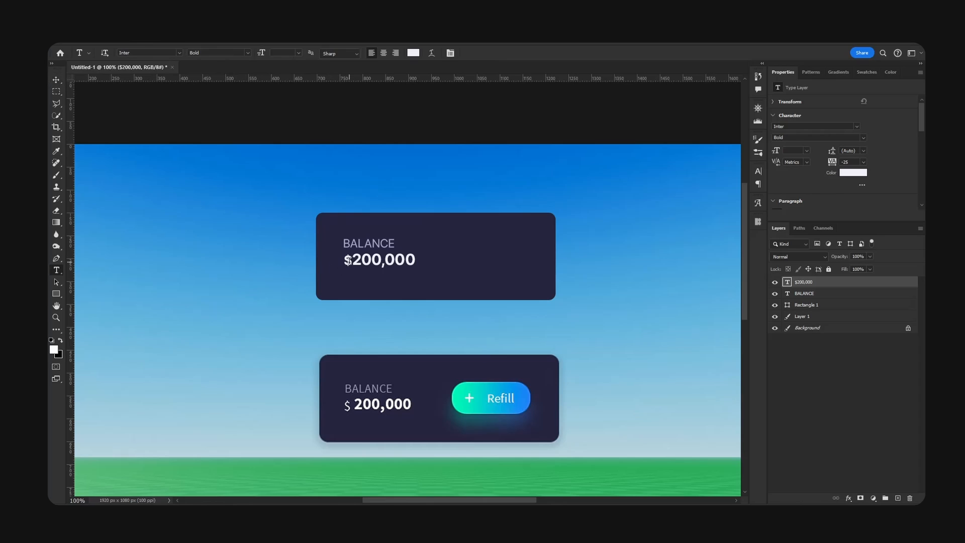
drag(344, 259, 352, 260)
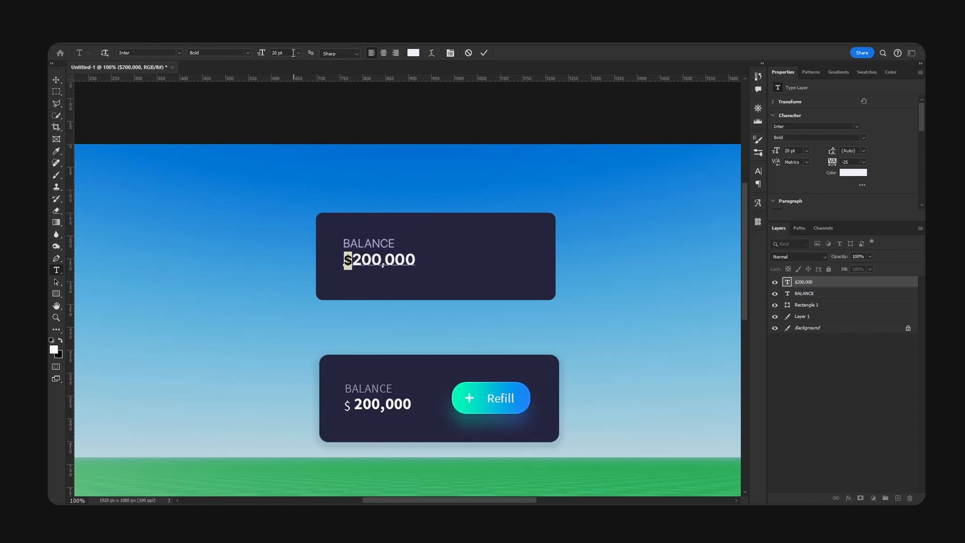
text(18)
key(Return)
Step: Change the weight of the whole $200,000 text to SemiBold
key(ctrl+a)
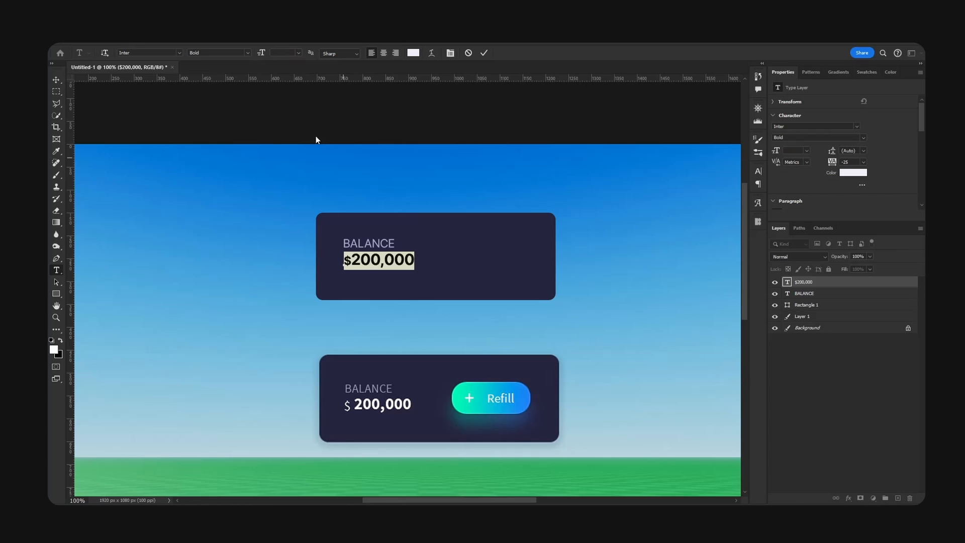
click(248, 53)
click(222, 98)
key(ctrl+Return)
key(v)
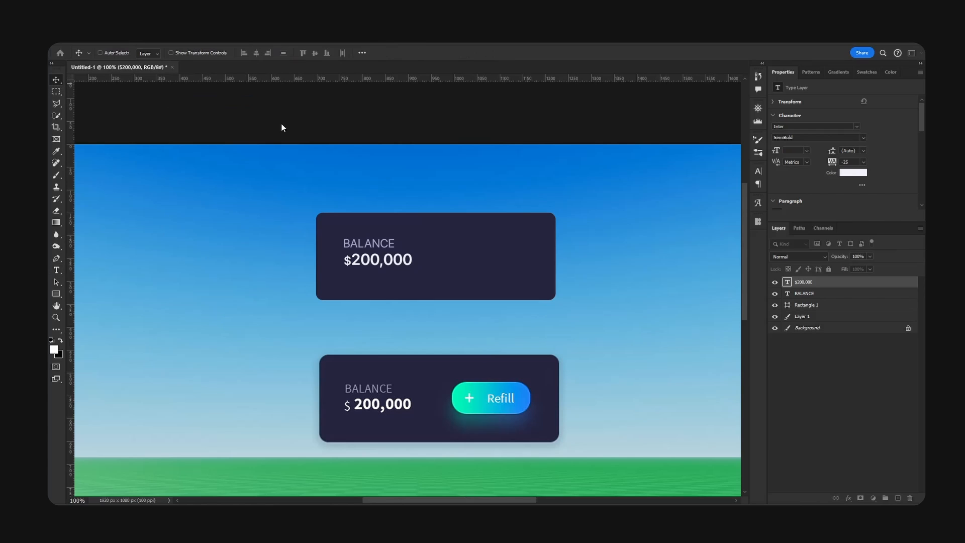
Step: Move the BALANCE and $200,000 texts together slightly lower inside the upper card
scroll(441, 325, down, 3)
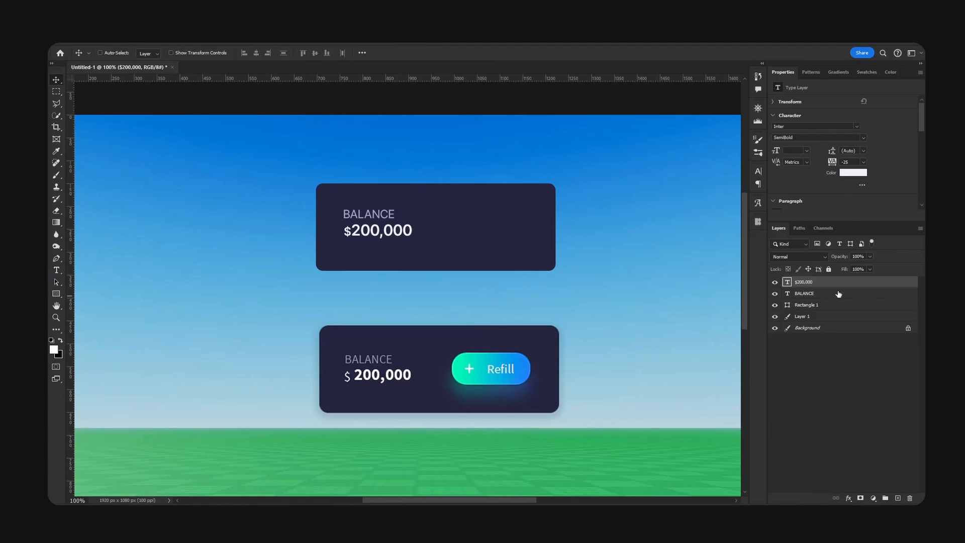
shift+click(818, 296)
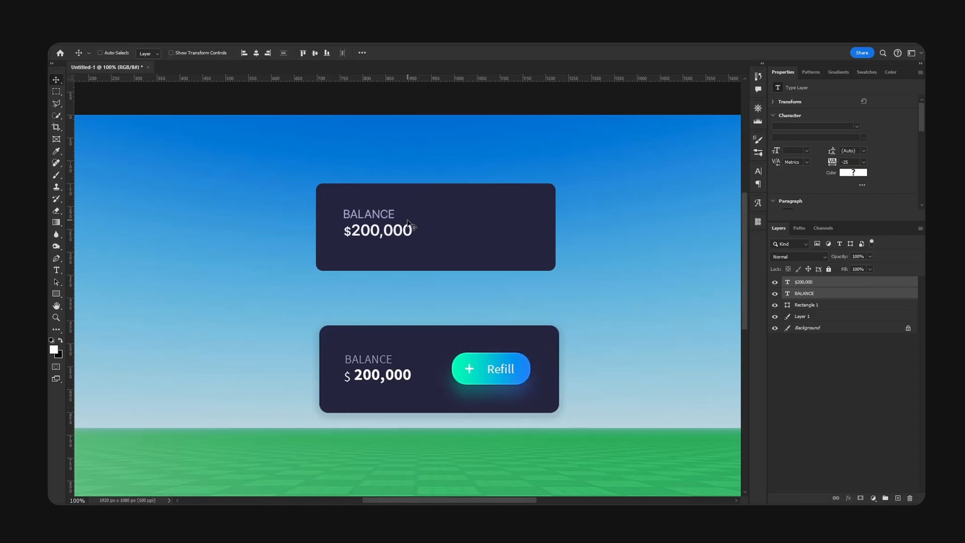
drag(407, 222, 408, 225)
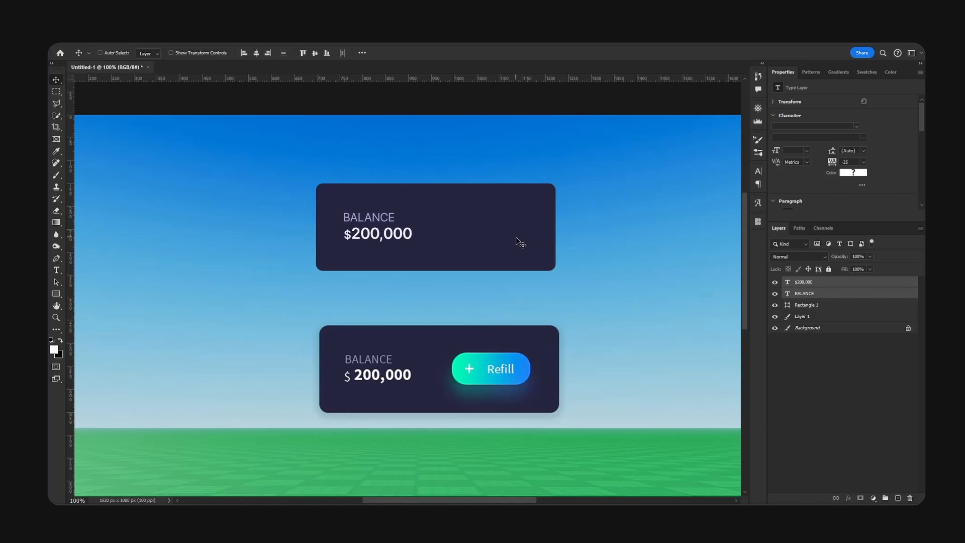
Step: Draw a button about 173 × 70 px with a 33 px corner radius on the upper card's right side, on a new layer
key(h)
drag(521, 230, 463, 231)
click(898, 498)
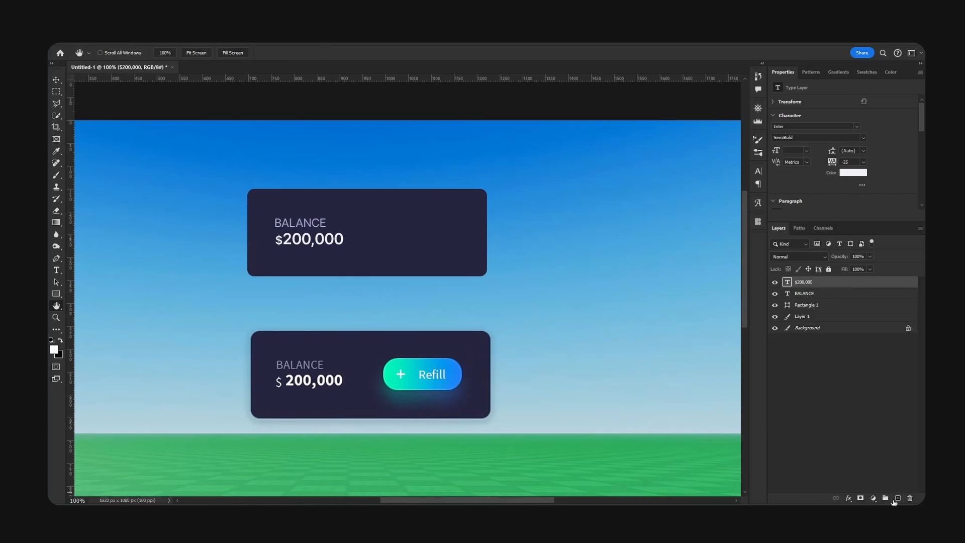
key(u)
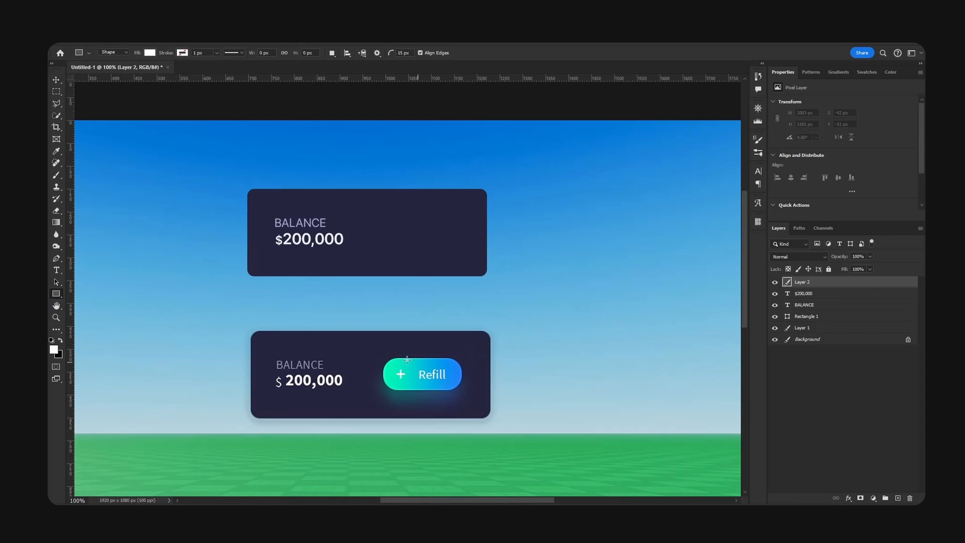
click(411, 52)
text(3)
drag(384, 360, 462, 392)
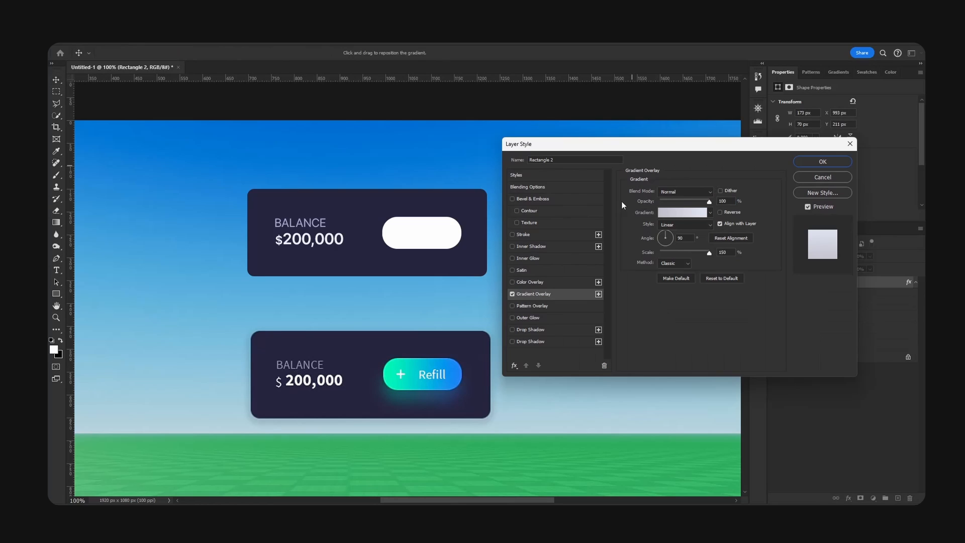
Step: Set the button's gradient overlay angle to 0° and sample its first stop from the turquoise left end of the reference button
click(674, 236)
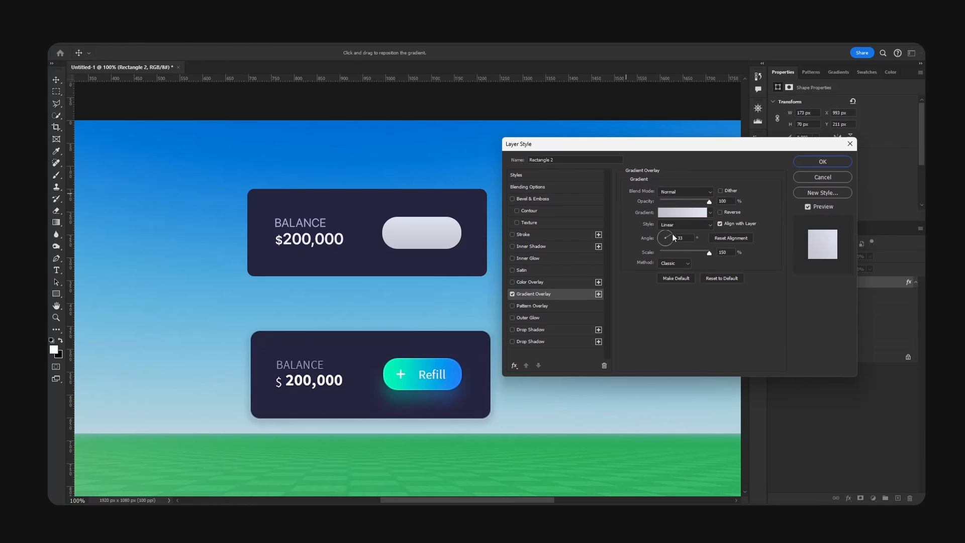
double_click(691, 236)
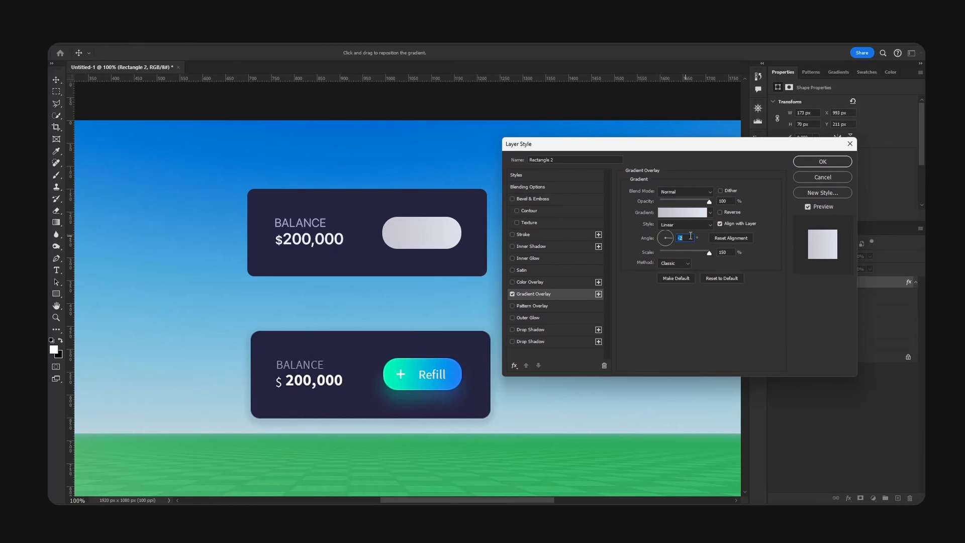
click(674, 213)
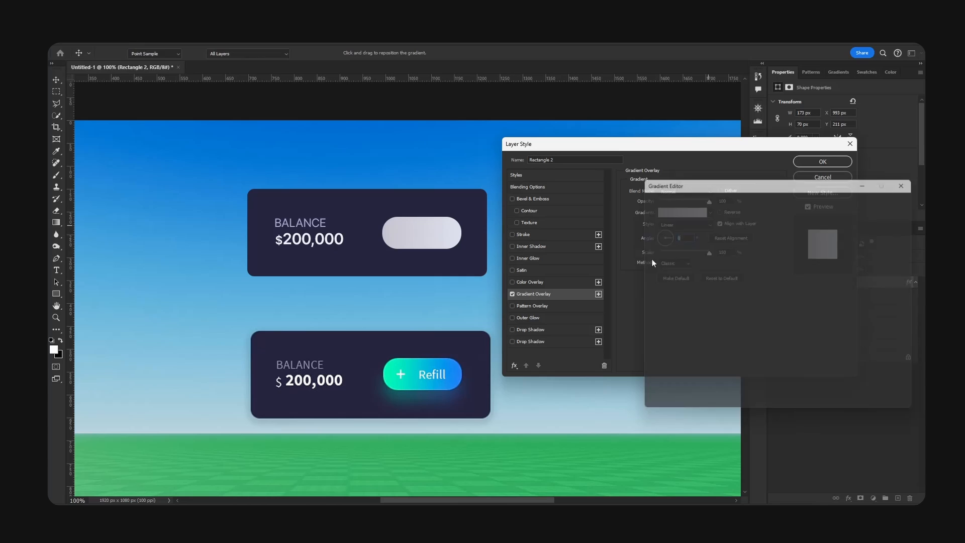
click(605, 321)
double_click(605, 321)
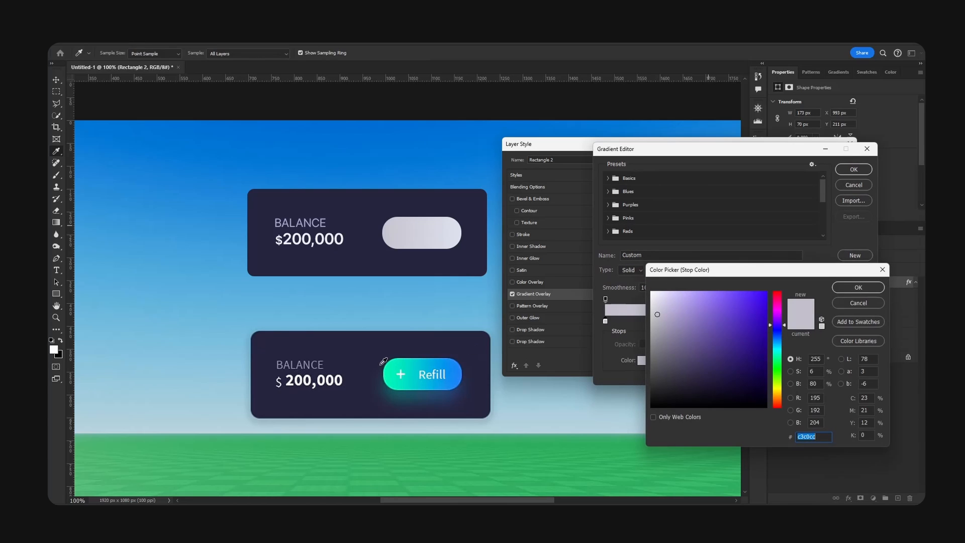
click(389, 364)
click(858, 286)
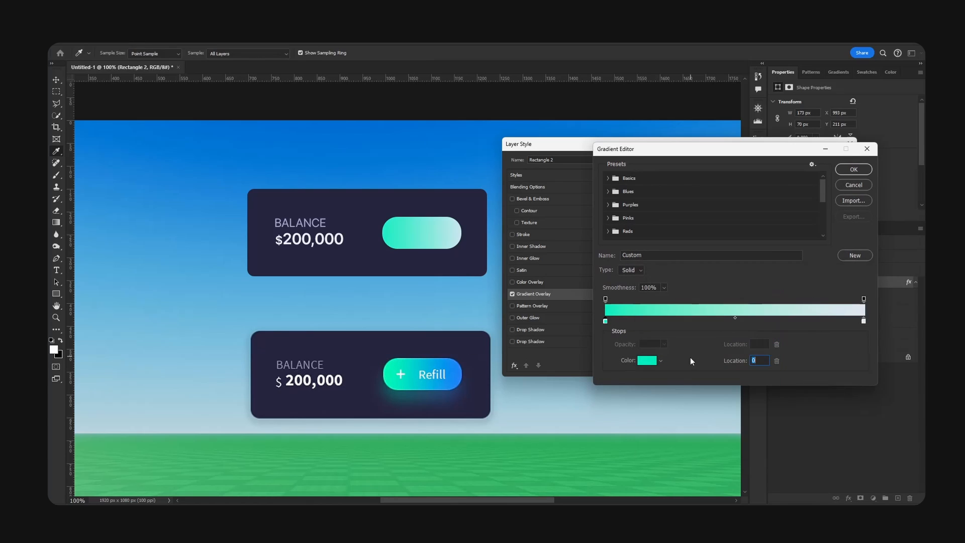
Step: Add a middle gradient stop in #00b3de and recolour the end stop with the blue of the reference button's right end
double_click(737, 320)
click(433, 358)
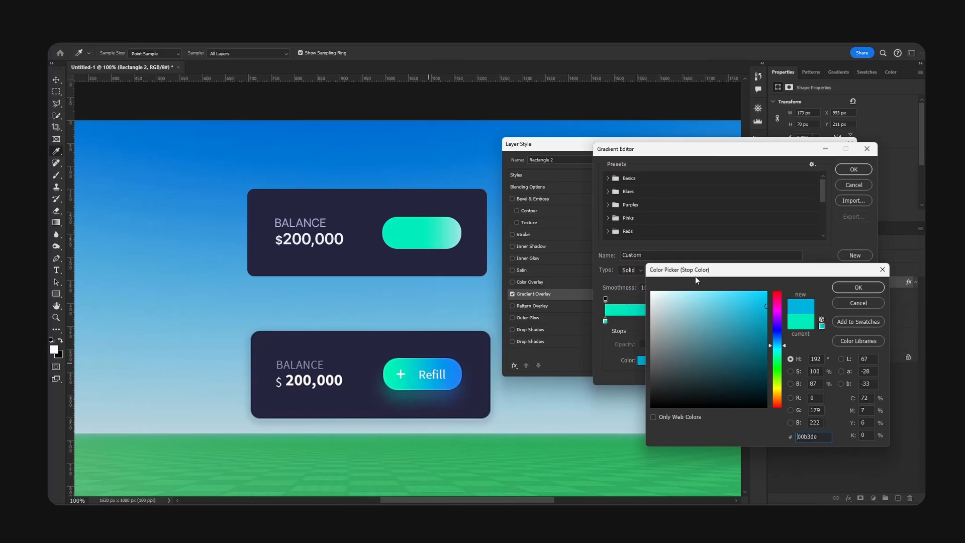
click(865, 288)
double_click(864, 322)
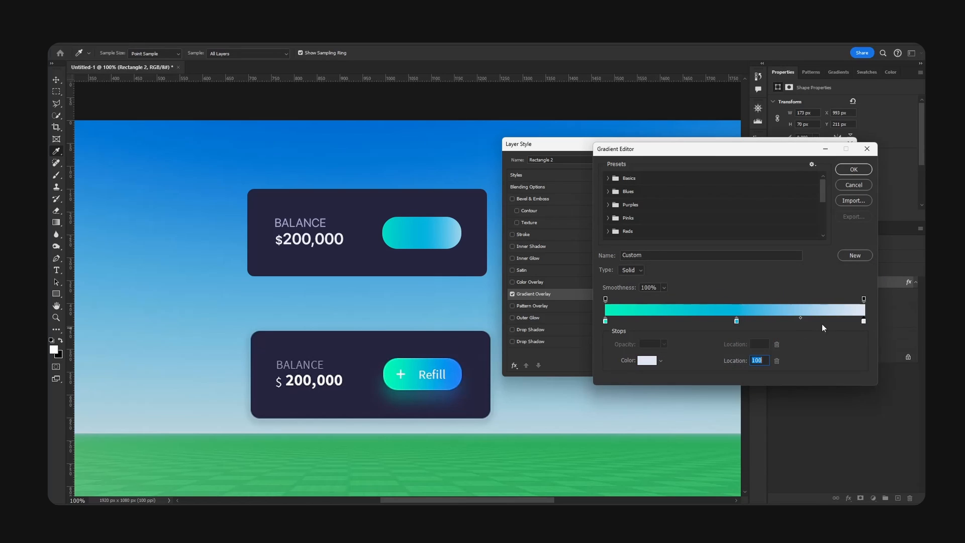
click(462, 371)
click(858, 288)
click(854, 169)
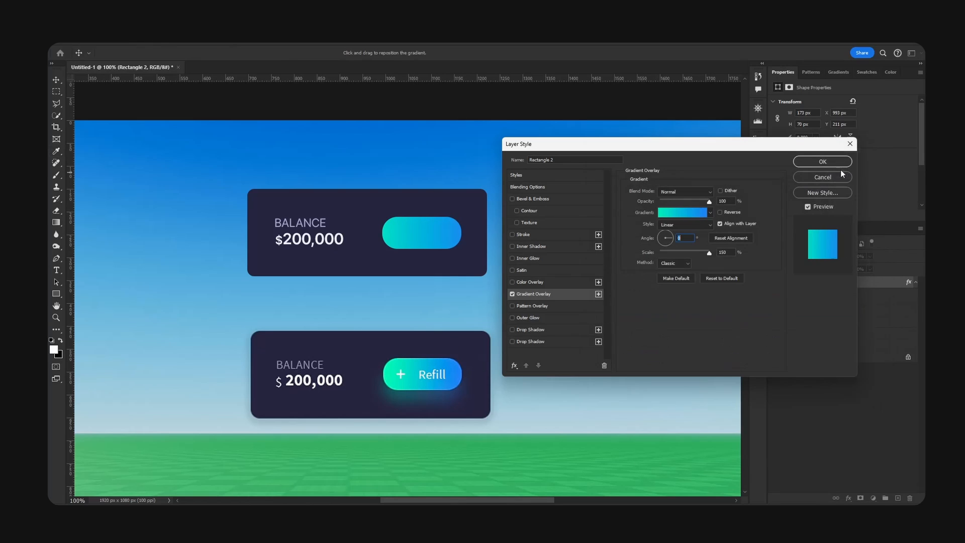
Step: Add a white (#ffffff) inner shadow to the button with 0 px distance, 100% choke and 2 px size, and lower its opacity
click(550, 246)
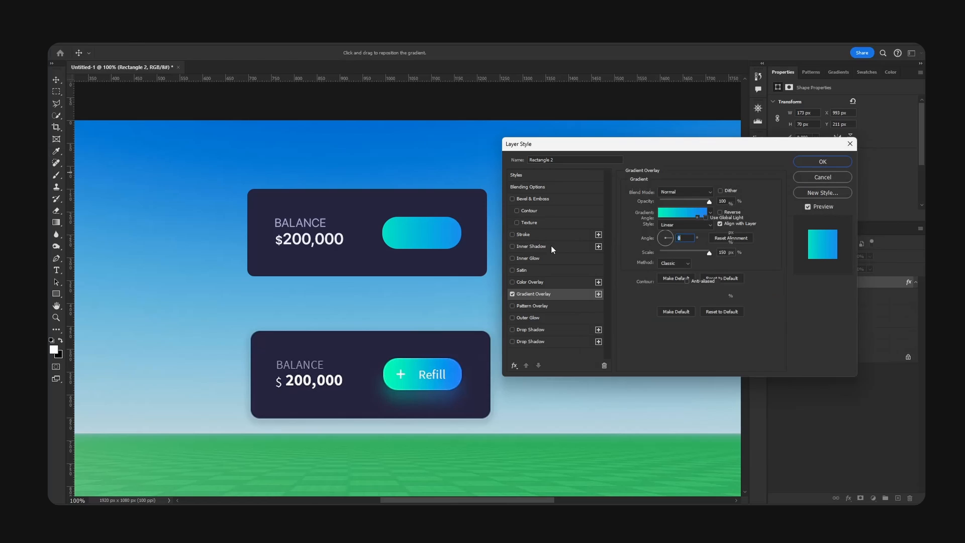
drag(667, 206, 776, 206)
click(720, 192)
text(ffffff)
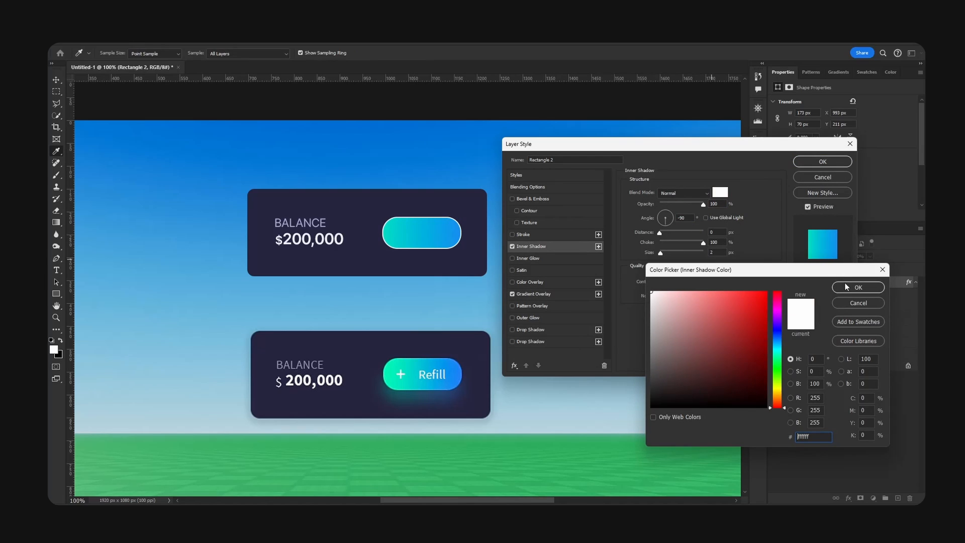
click(862, 291)
mouse_move(704, 243)
mouse_down()
mouse_move(671, 242)
mouse_move(705, 242)
mouse_up()
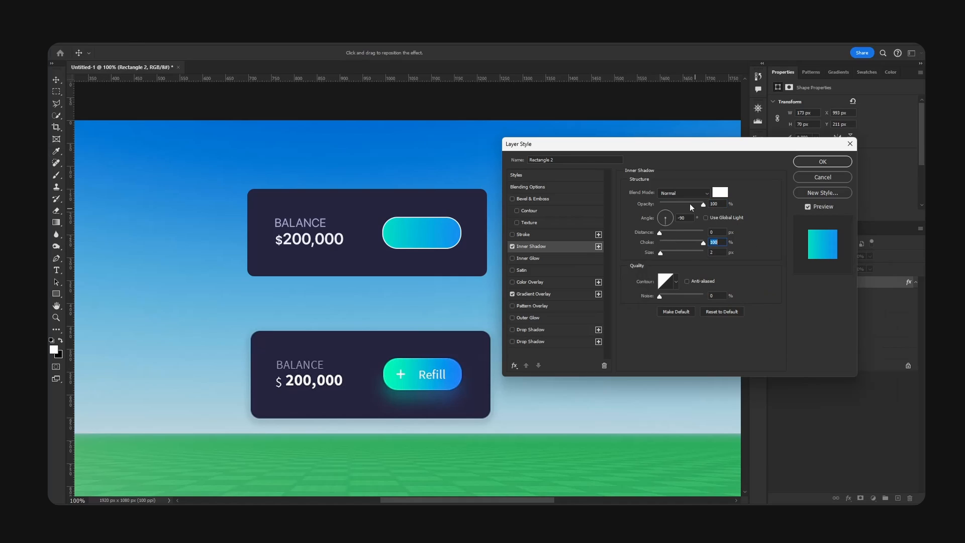
click(659, 232)
drag(702, 205, 664, 209)
key(Return)
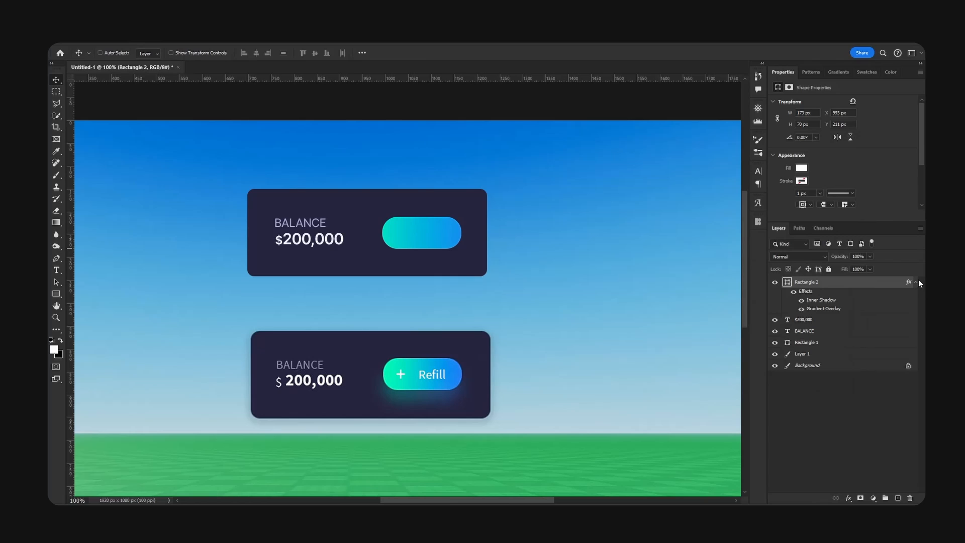
Step: Duplicate the $200,000 text above the button layer, place the copy over the button and change it to "Refill"
click(916, 282)
drag(799, 295, 801, 282)
drag(330, 355, 445, 371)
drag(439, 300, 438, 283)
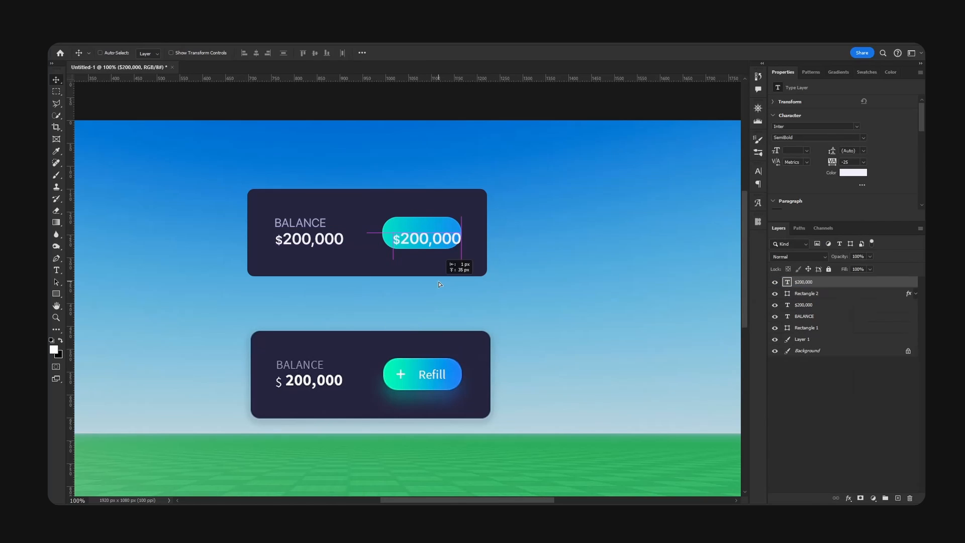
double_click(439, 240)
text(Refill)
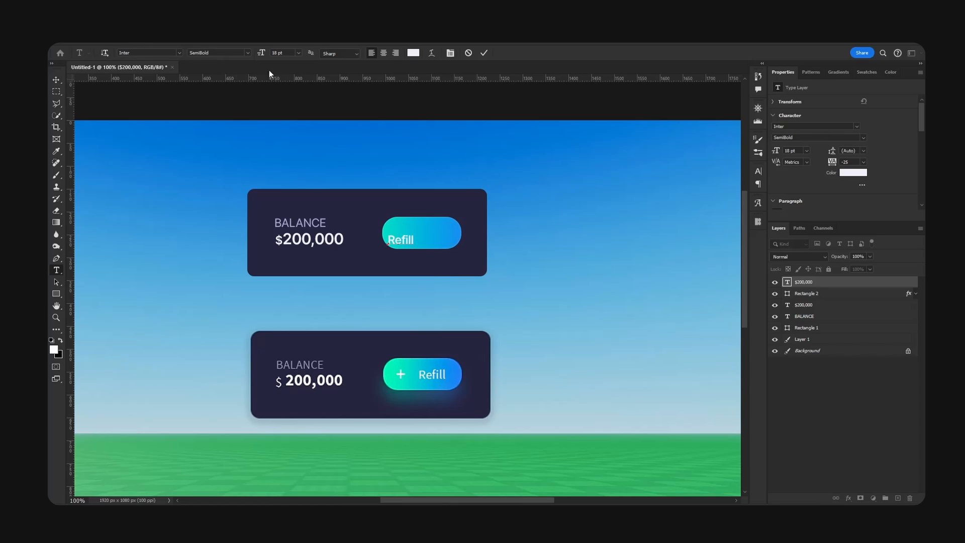
Step: Set the Refill text to Regular weight and place it vertically centred in the button's right half
key(ctrl+a)
click(246, 52)
click(218, 86)
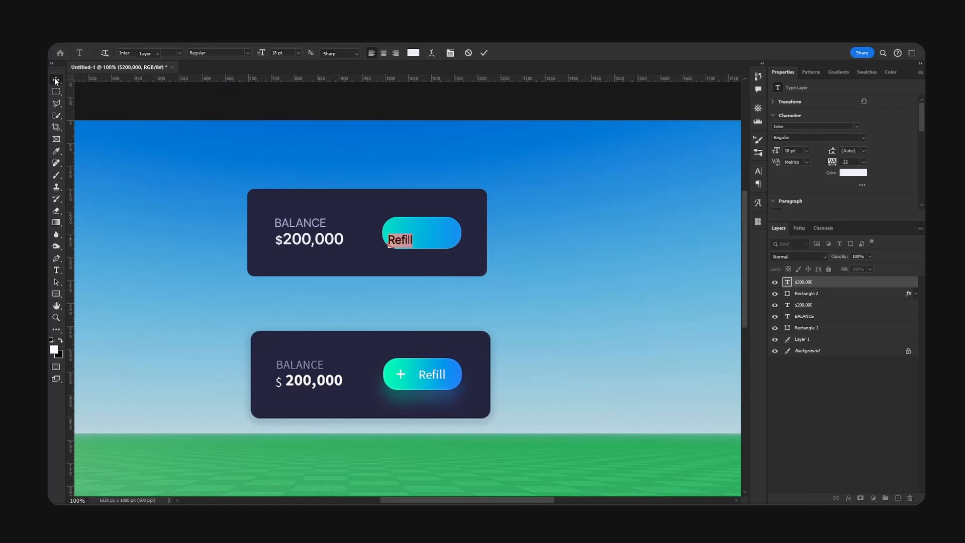
click(56, 80)
drag(431, 266, 467, 258)
key(Up)
Step: Duplicate Refill to its left as a 24 pt "+" sign, and shift the Refill text slightly left
alt+drag(428, 232, 404, 232)
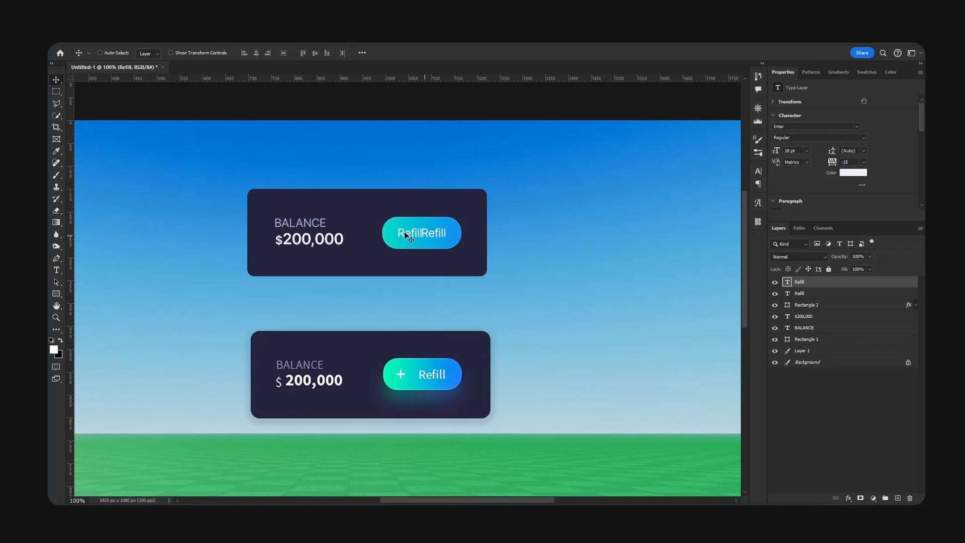
double_click(406, 232)
text(+)
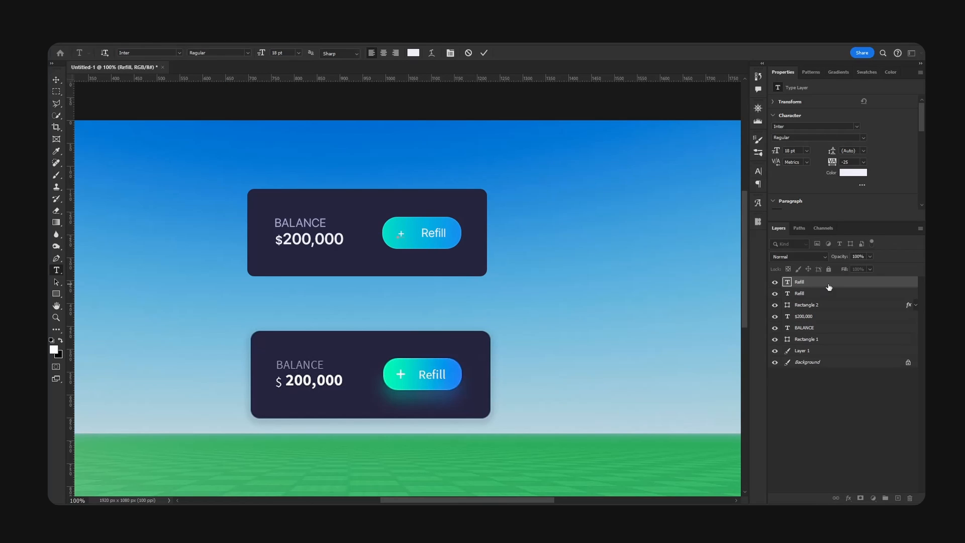
double_click(402, 234)
key(Return)
click(55, 81)
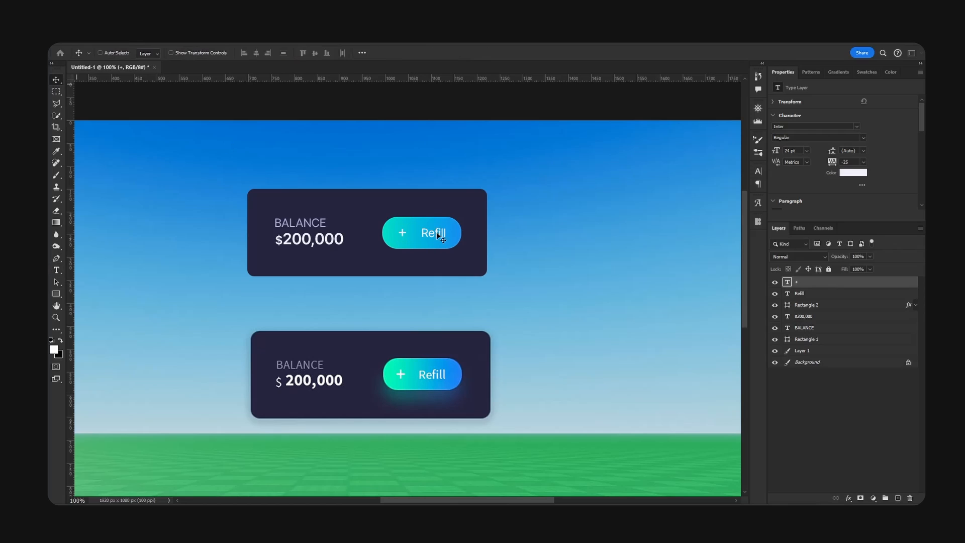
drag(437, 232, 432, 232)
Step: Set the upper card's corner radius to 20 px
click(483, 208)
scroll(839, 152, down, 3)
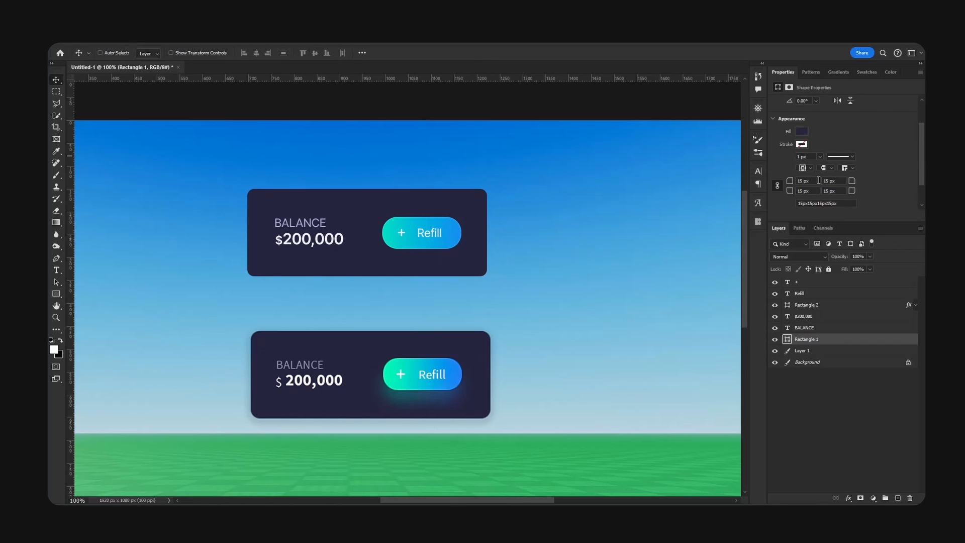
text(20)
key(Return)
Step: Duplicate the gradient button shape and shift the lower copy down about 9 px
ctrl+click(457, 234)
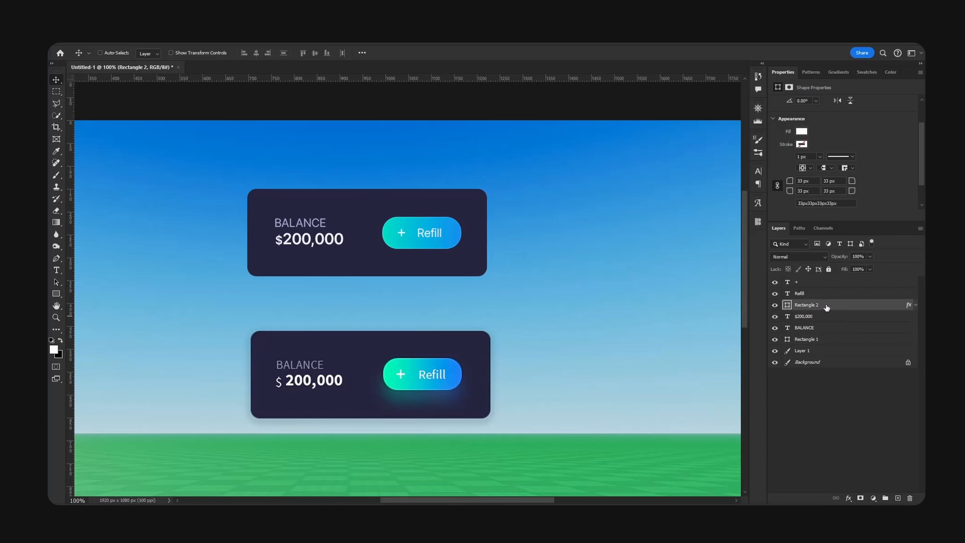
key(ctrl+j)
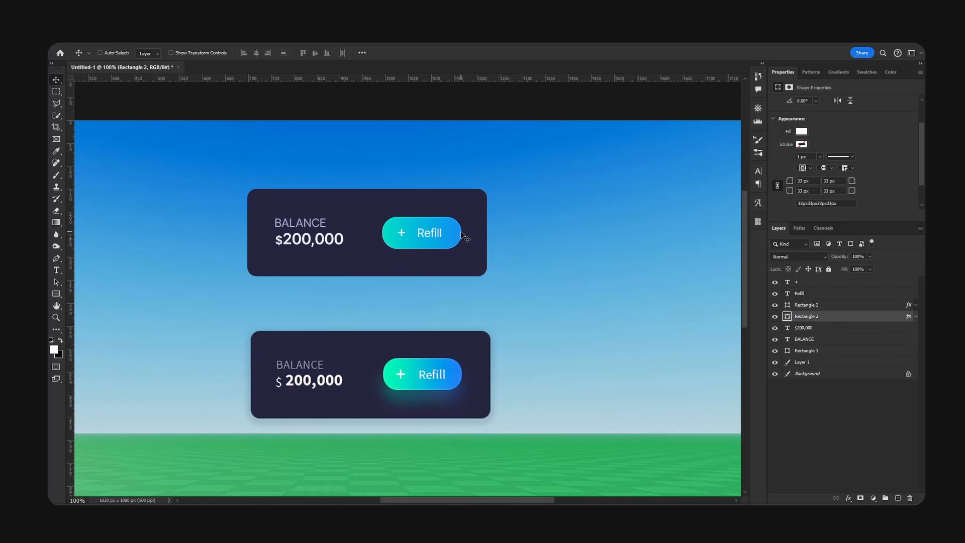
drag(461, 232, 462, 240)
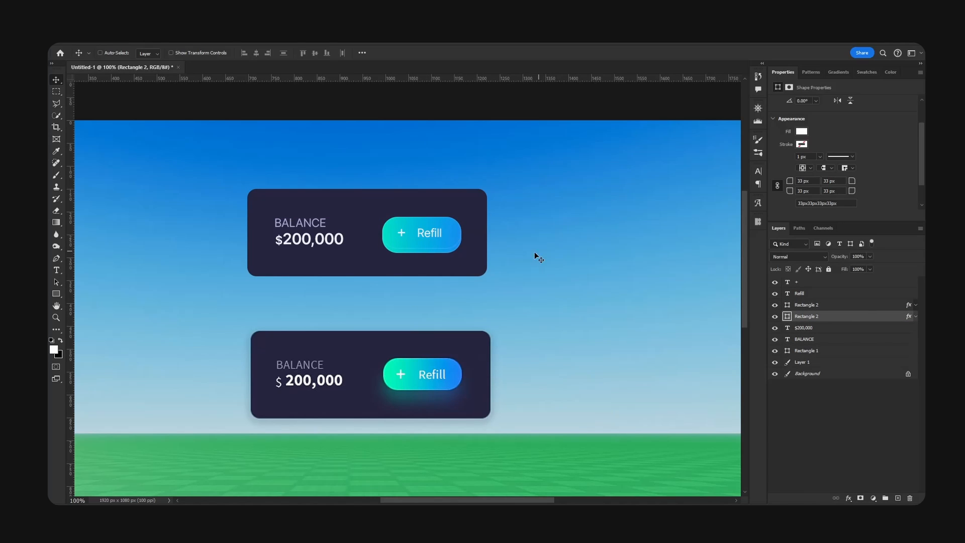
Step: Rasterize the layer style of the lower button copy and apply a Gaussian Blur with a radius of about 11 px
right_click(874, 321)
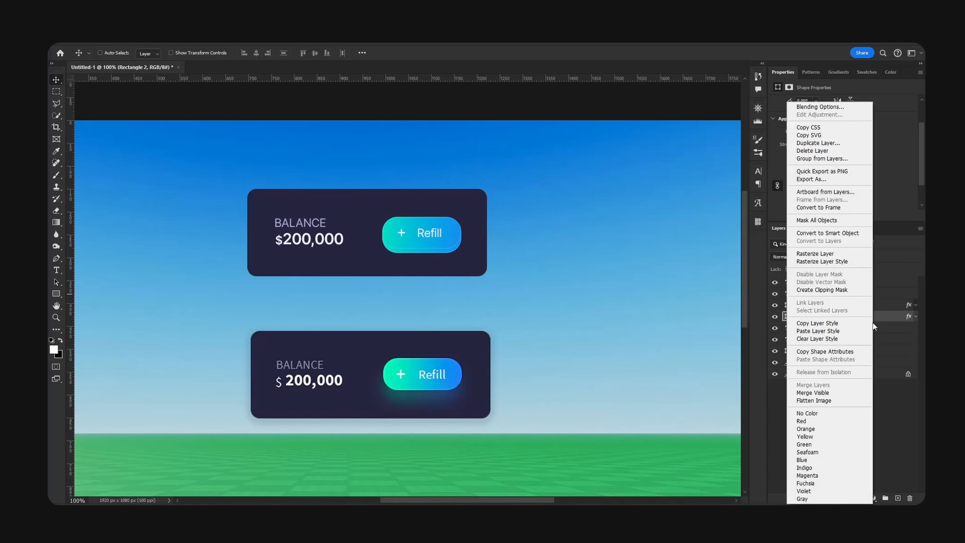
click(833, 261)
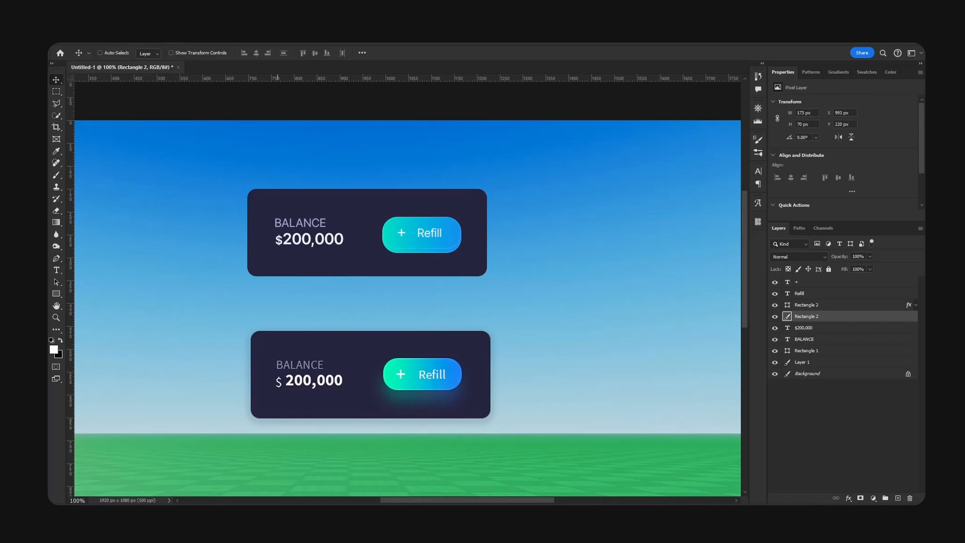
click(178, 43)
mouse_move(275, 181)
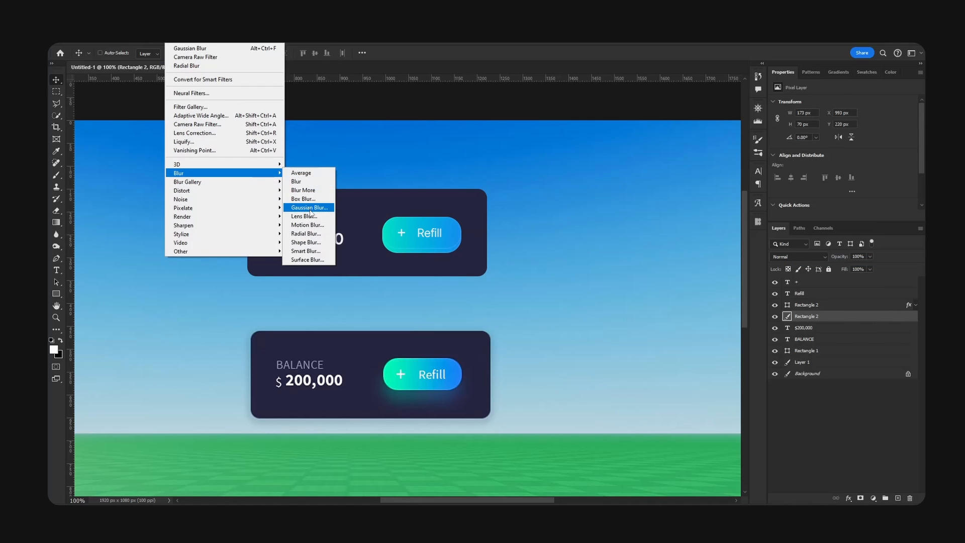
click(302, 210)
drag(743, 345, 771, 345)
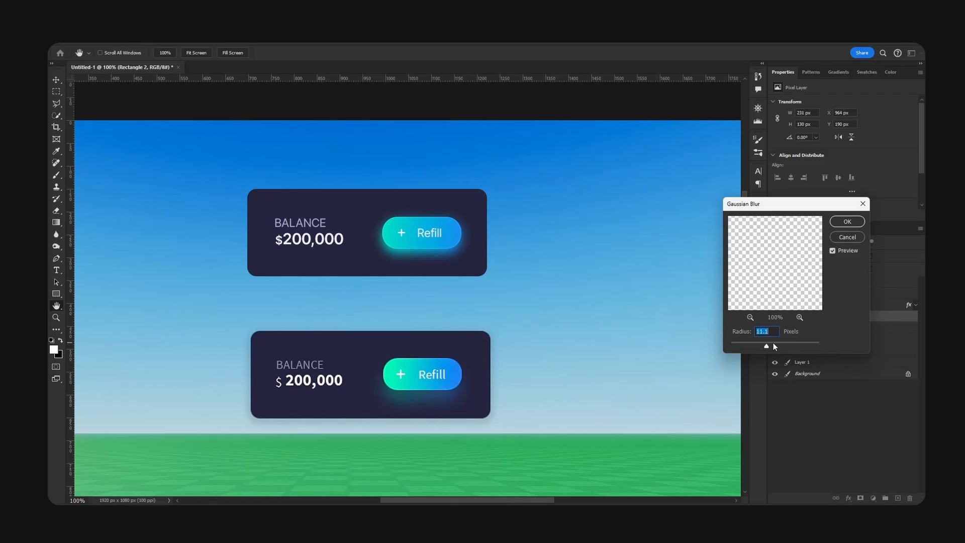
click(848, 221)
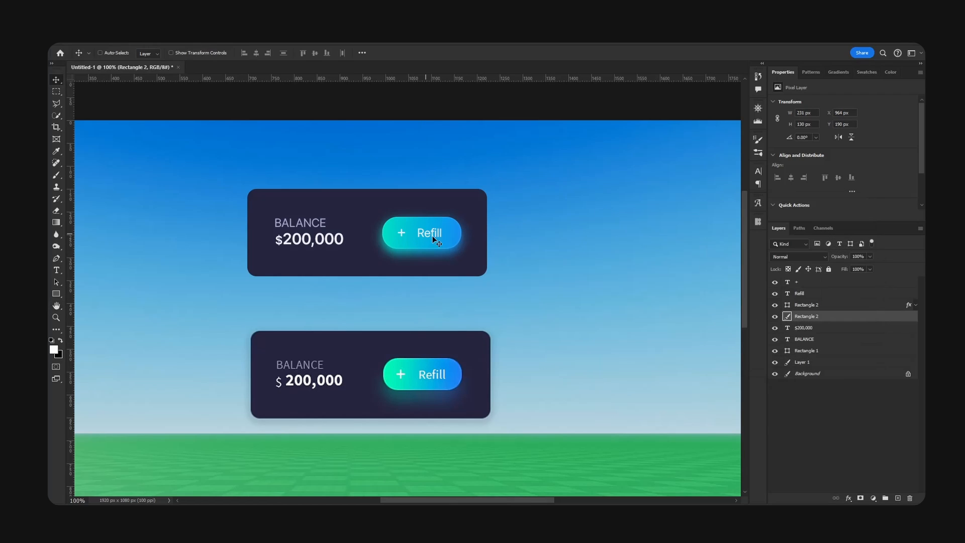
Step: Reposition the blurred button copy about 3 px higher, at Y 187 px
drag(475, 230, 475, 230)
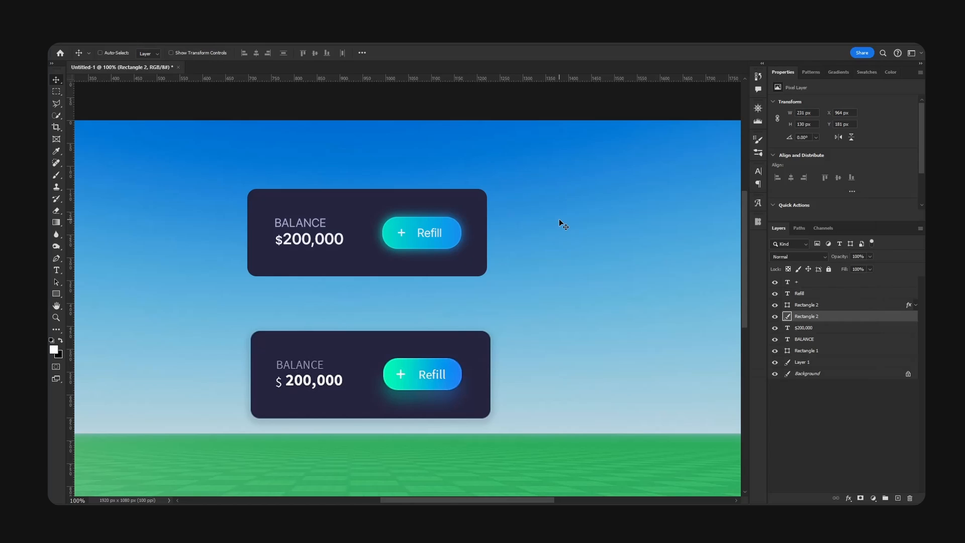
key(Down)
key(Down)
Step: Set the opacity of the blurred button copy to 35%
click(857, 257)
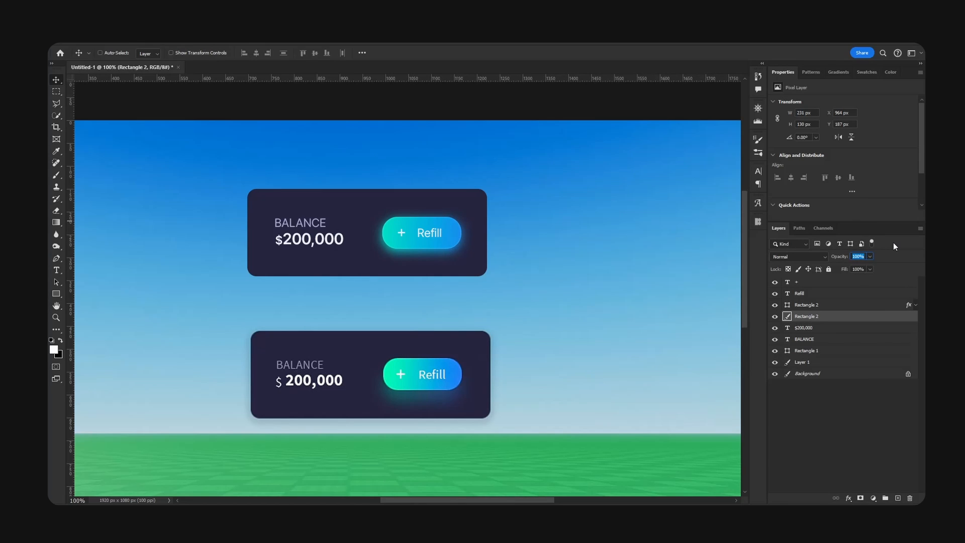
text(40)
key(BackSpace)
key(BackSpace)
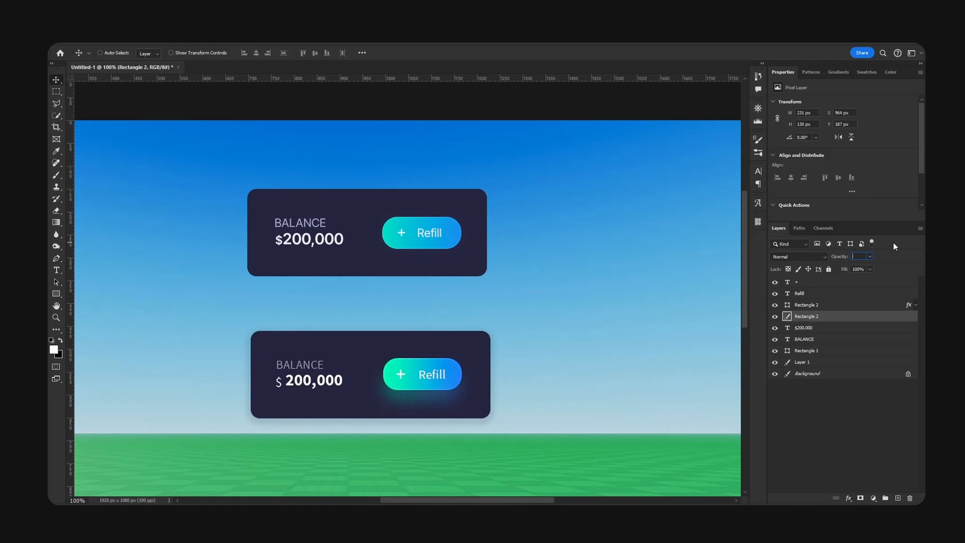
text(35)
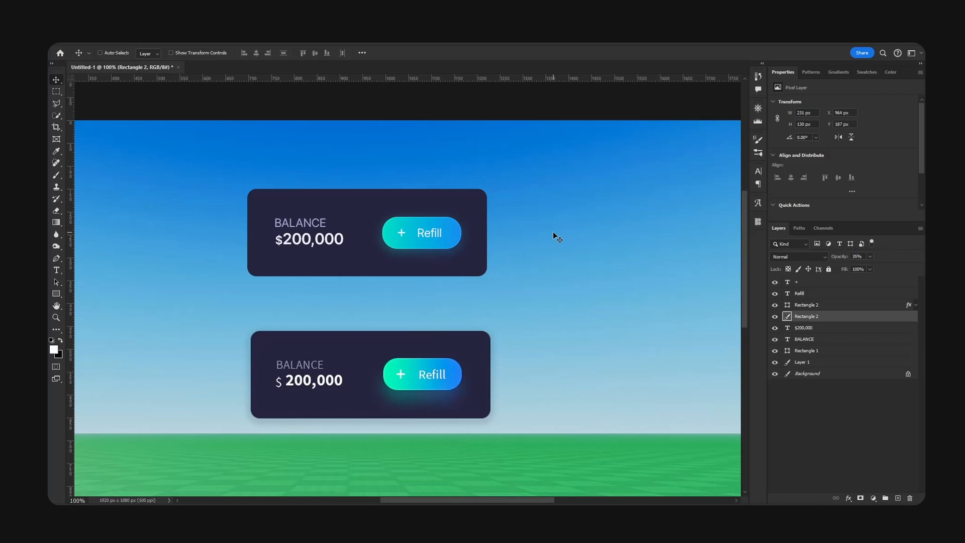